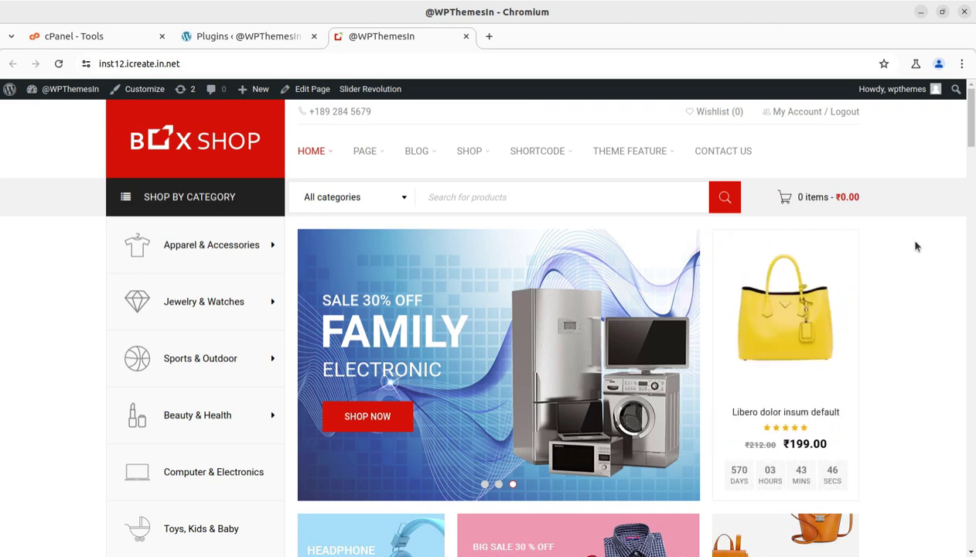
- Scroll through the BoxShop storefront homepage in Chromium
{"action": "scroll", "coordinate": [916, 246], "scroll_direction": "down", "scroll_amount": 2}
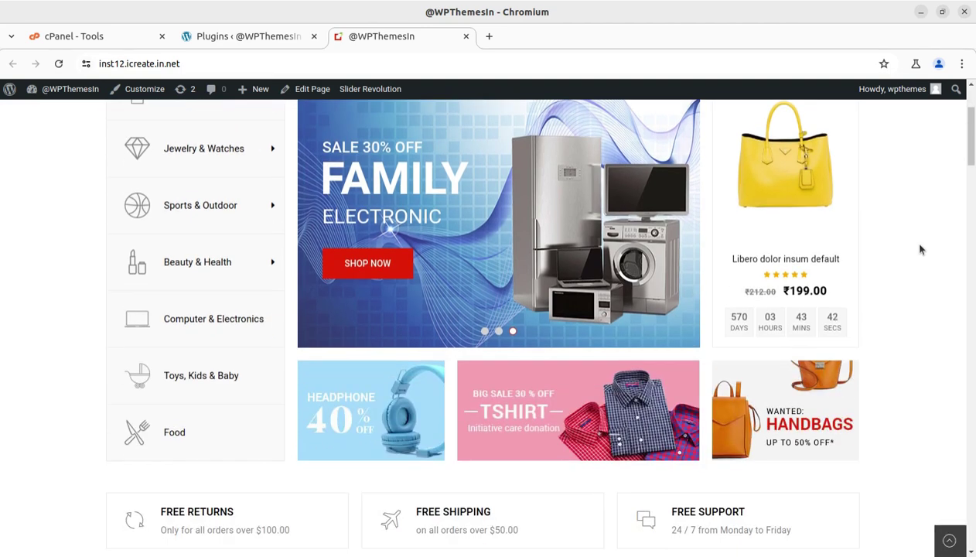
{"action": "scroll", "coordinate": [890, 246], "scroll_direction": "up", "scroll_amount": 2}
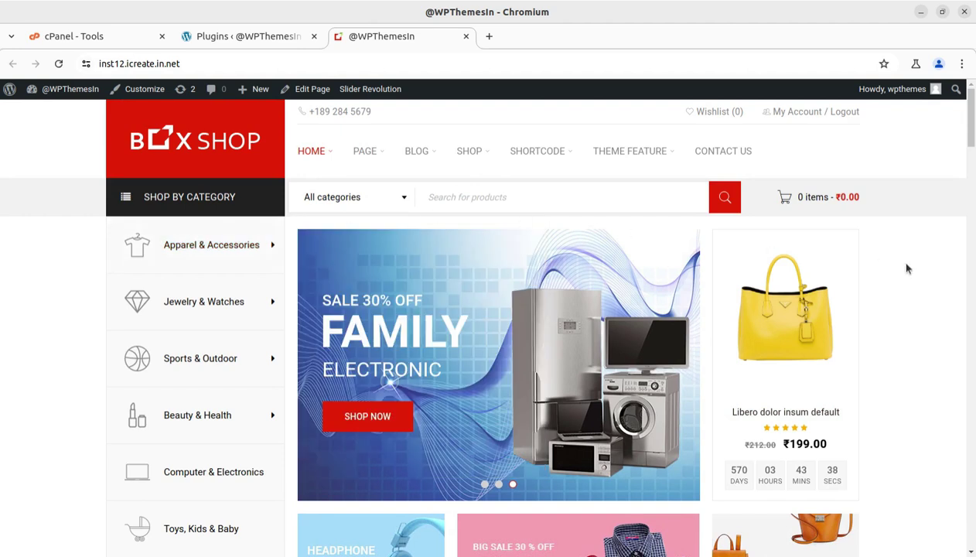
{"action": "mouse_move", "coordinate": [187, 246]}
{"action": "scroll", "coordinate": [897, 230], "scroll_direction": "down", "scroll_amount": 3}
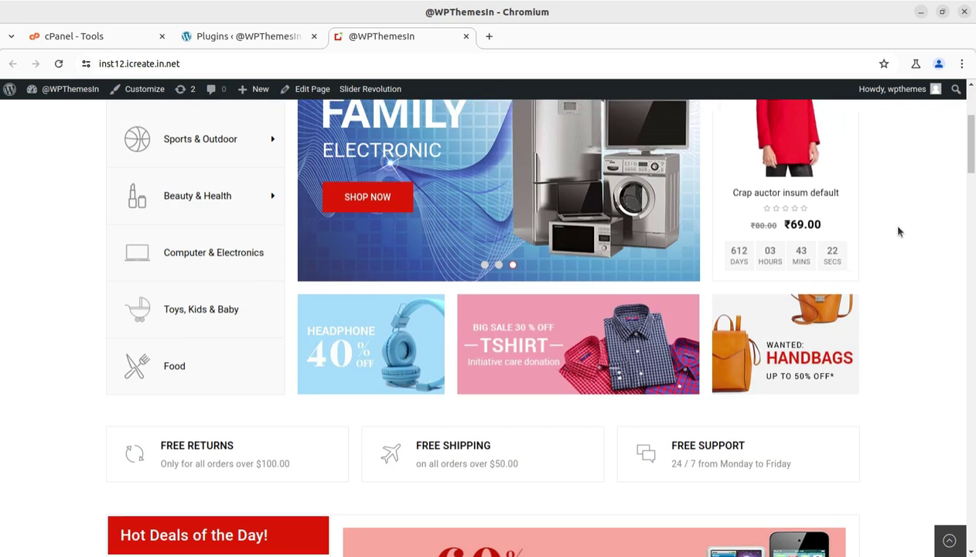
{"action": "scroll", "coordinate": [897, 230], "scroll_direction": "up", "scroll_amount": 3}
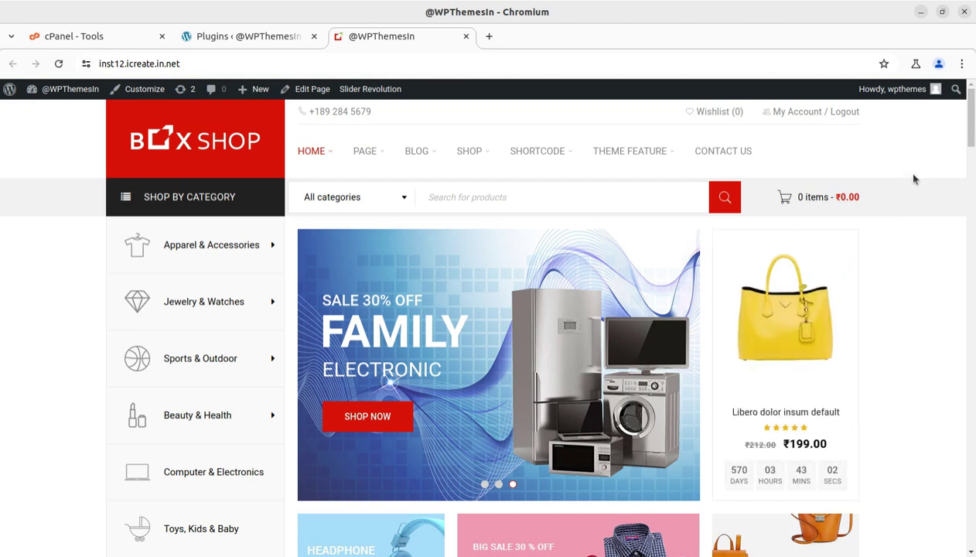
{"action": "scroll", "coordinate": [869, 240], "scroll_direction": "down", "scroll_amount": 5}
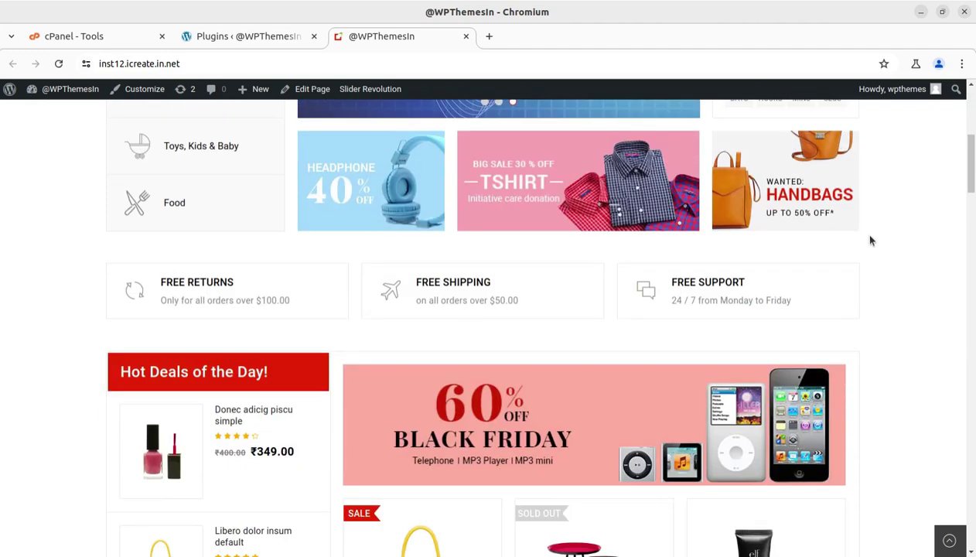
{"action": "scroll", "coordinate": [870, 241], "scroll_direction": "up", "scroll_amount": 3}
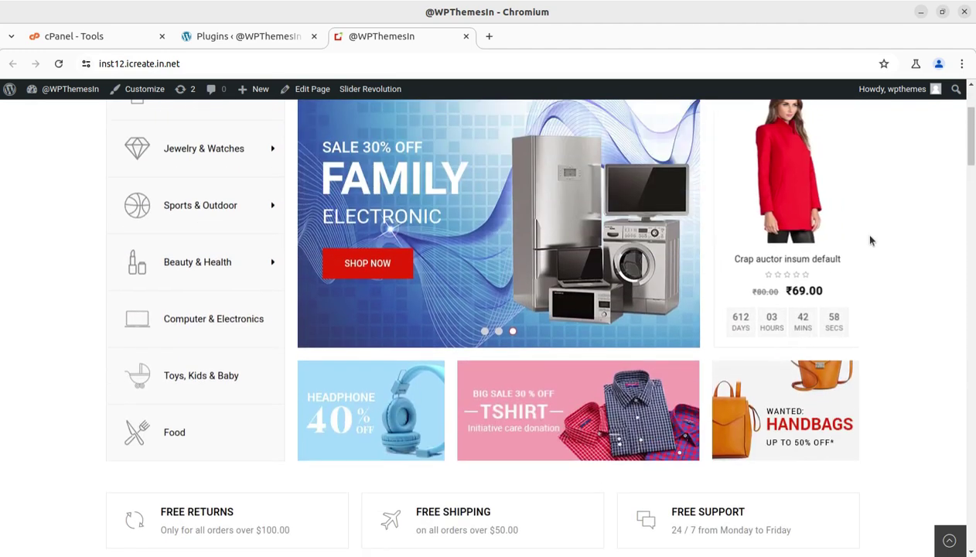
- Finish looking over the storefront and switch to the Brave window with the plugin demo shop
{"action": "scroll", "coordinate": [870, 240], "scroll_direction": "up", "scroll_amount": 2}
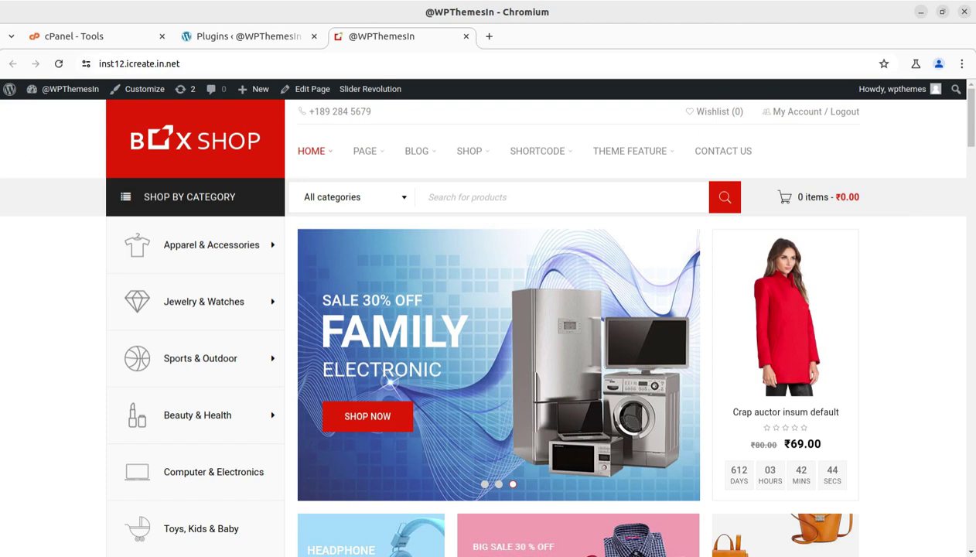
{"action": "scroll", "coordinate": [286, 364], "scroll_direction": "down", "scroll_amount": 3}
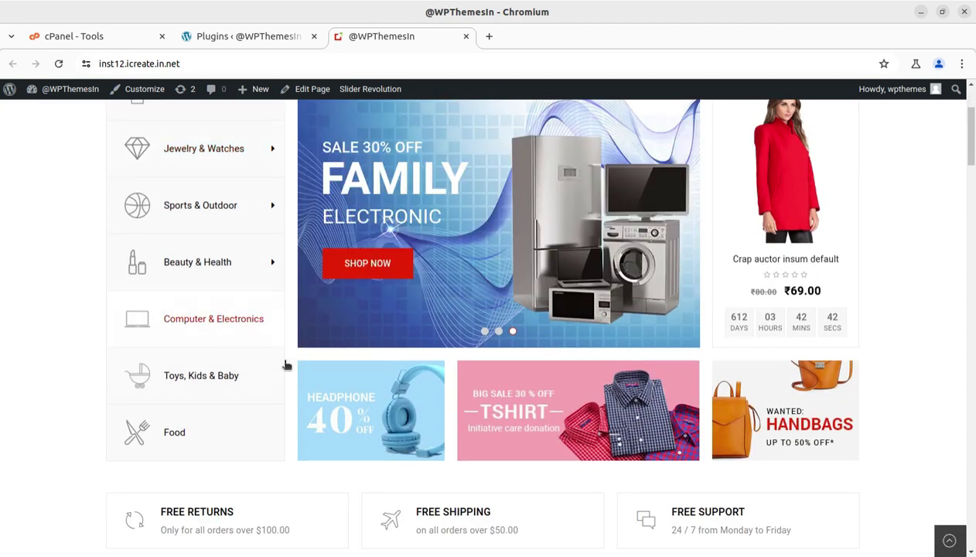
{"action": "scroll", "coordinate": [832, 353], "scroll_direction": "down", "scroll_amount": 3}
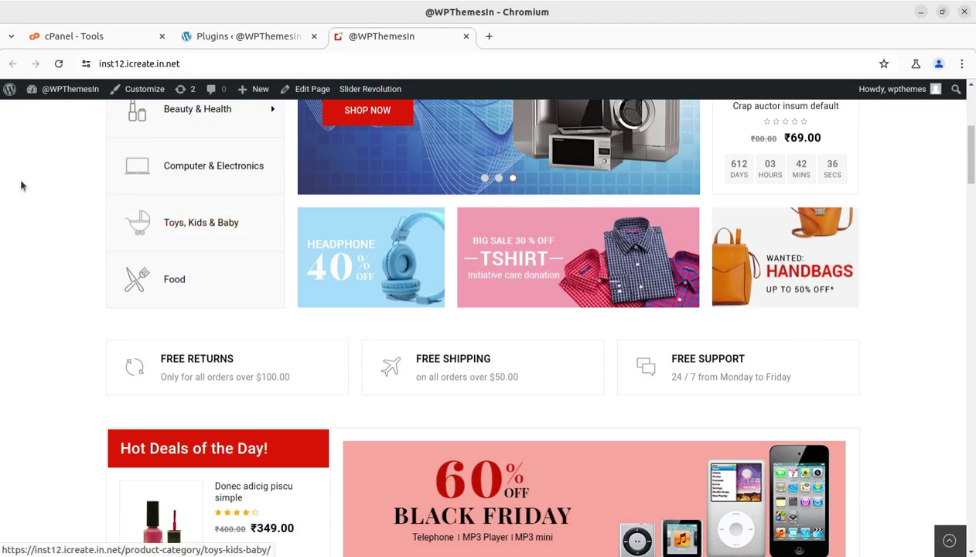
{"action": "left_click", "coordinate": [21, 151]}
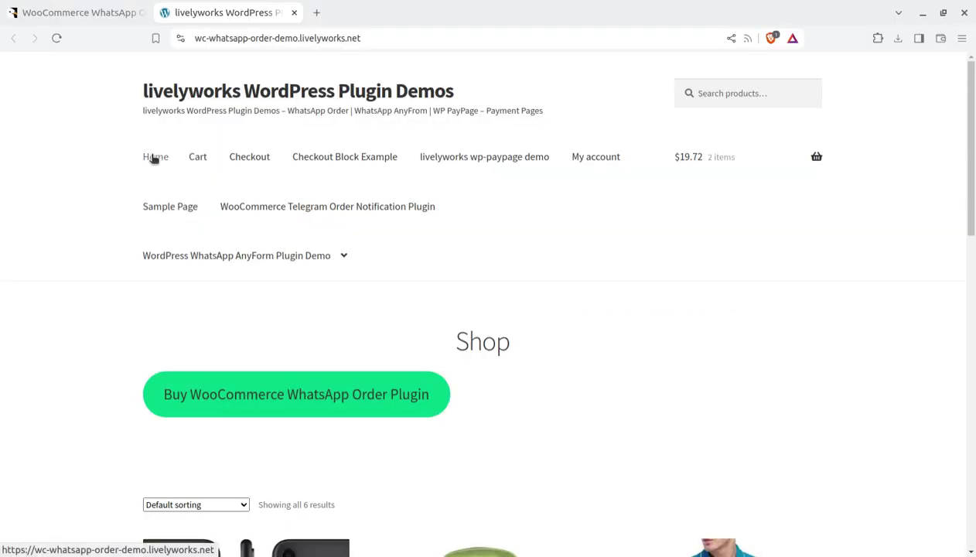
{"action": "left_click", "coordinate": [65, 16]}
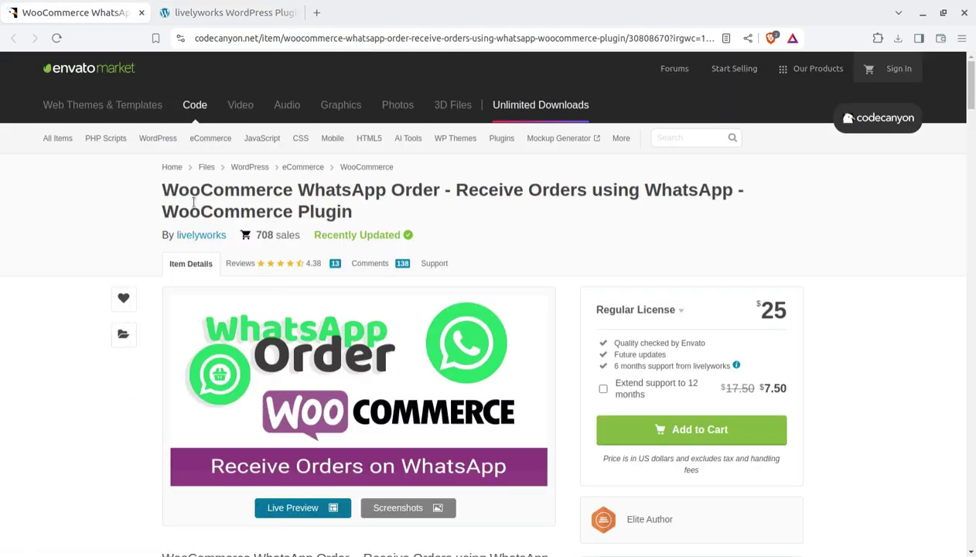
{"action": "left_click_drag", "start_coordinate": [160, 190], "coordinate": [724, 189]}
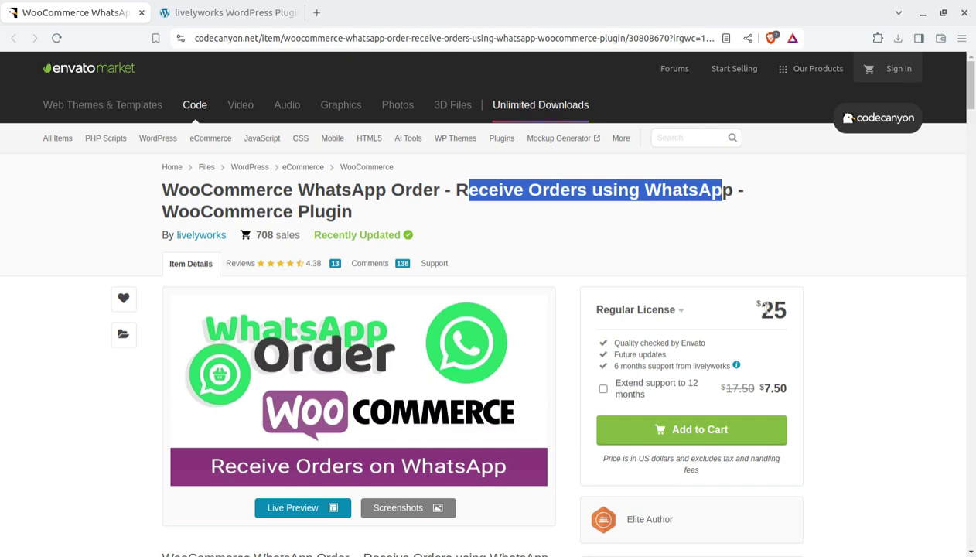
{"action": "left_click_drag", "start_coordinate": [755, 304], "coordinate": [782, 307]}
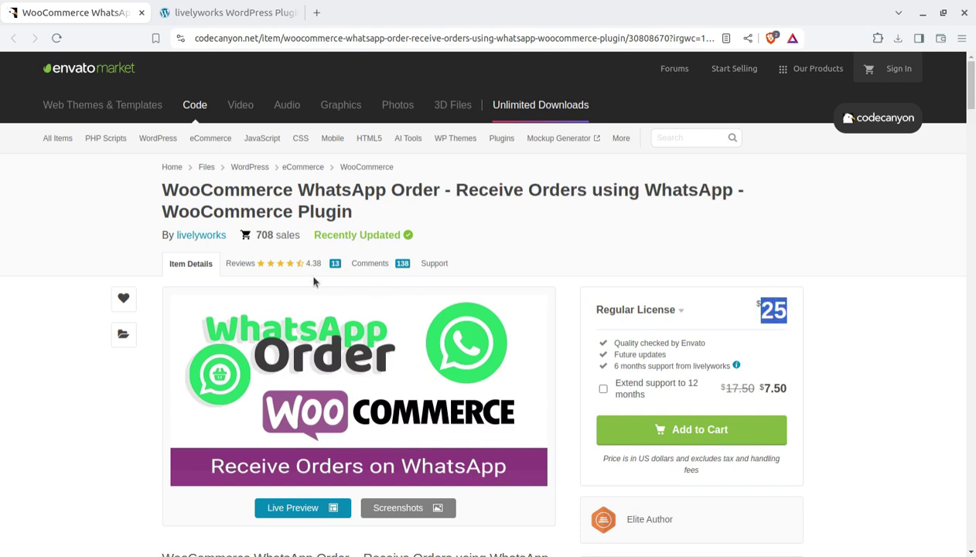
{"action": "scroll", "coordinate": [48, 298], "scroll_direction": "down", "scroll_amount": 1}
{"action": "scroll", "coordinate": [50, 300], "scroll_direction": "down", "scroll_amount": 1}
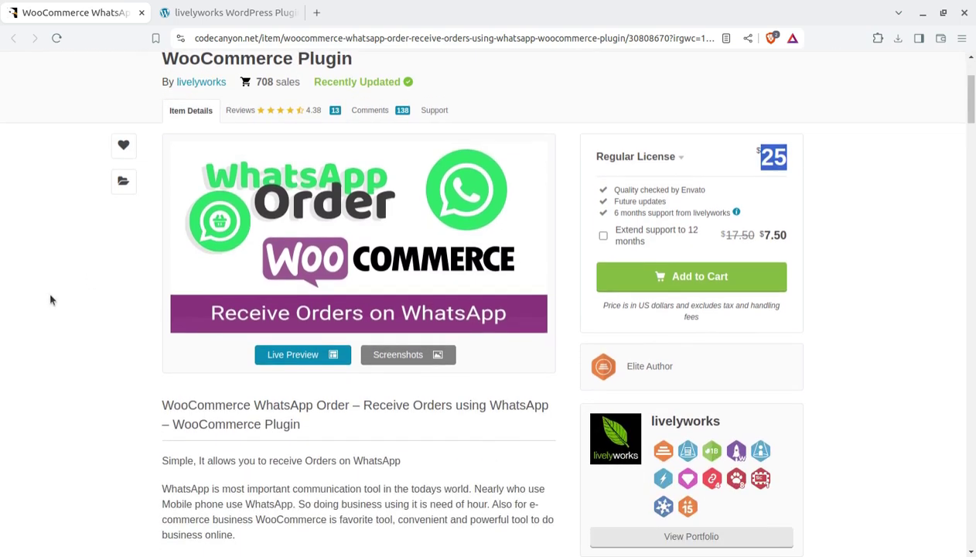
{"action": "scroll", "coordinate": [51, 302], "scroll_direction": "down", "scroll_amount": 2}
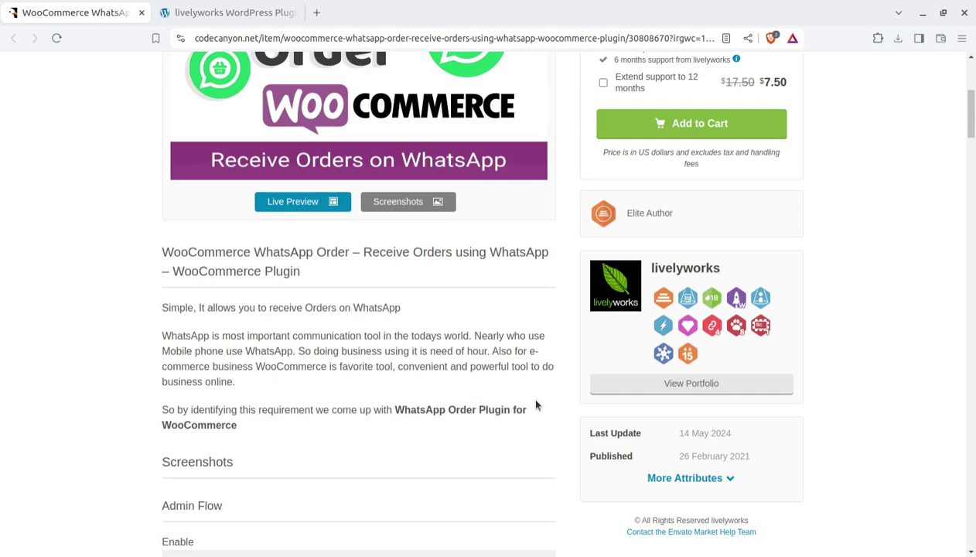
{"action": "scroll", "coordinate": [526, 400], "scroll_direction": "down", "scroll_amount": 2}
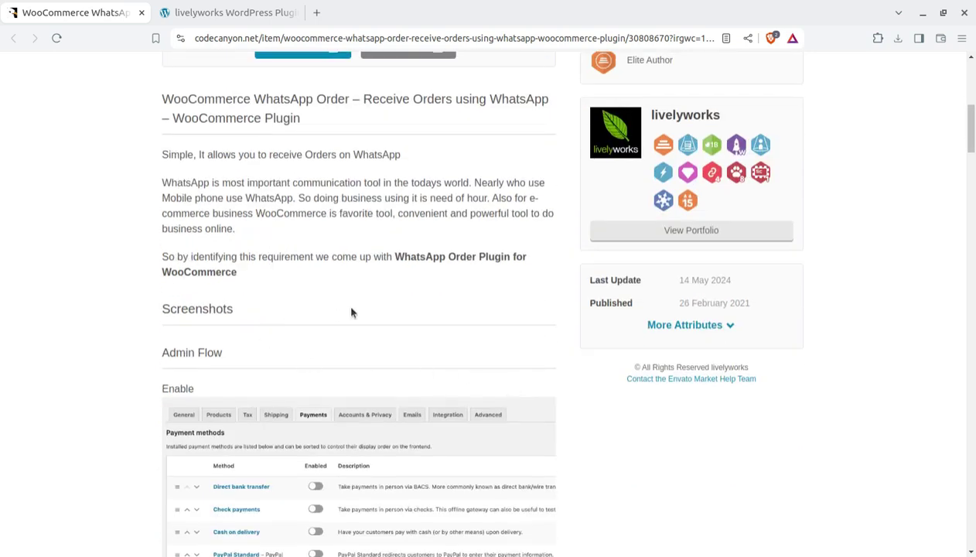
{"action": "scroll", "coordinate": [351, 312], "scroll_direction": "up", "scroll_amount": 3}
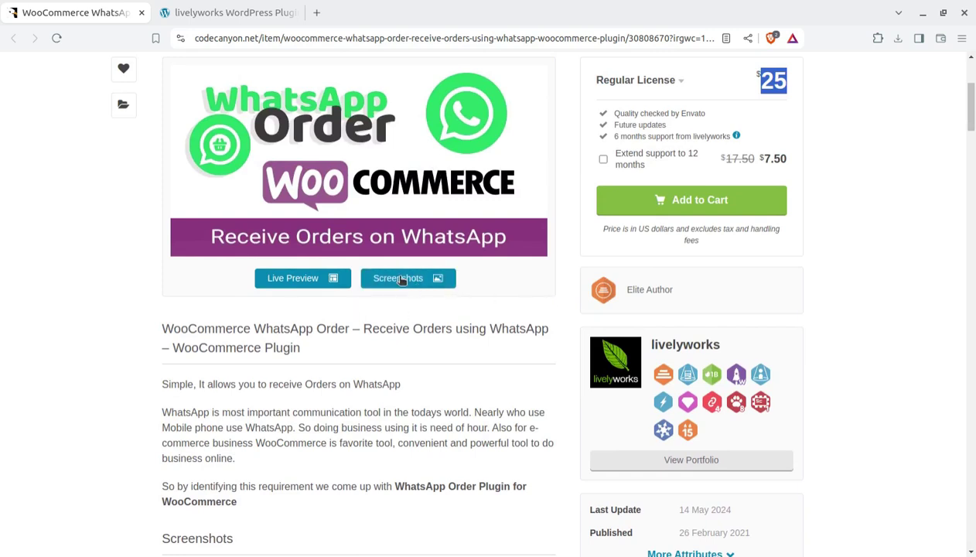
{"action": "left_click", "coordinate": [196, 13]}
{"action": "mouse_move", "coordinate": [161, 280]}
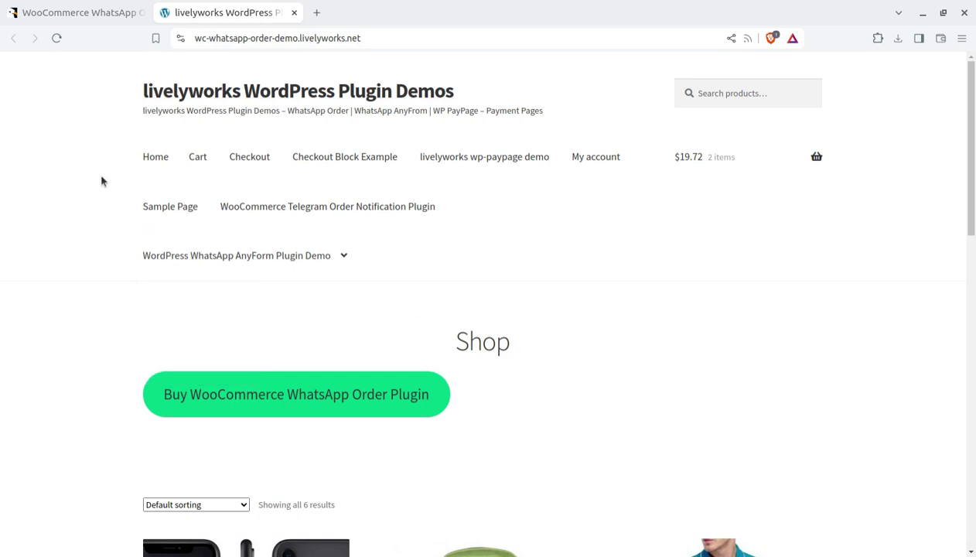
- Open the Men's Formal Shirt product page in the demo shop
{"action": "scroll", "coordinate": [102, 180], "scroll_direction": "down", "scroll_amount": 4}
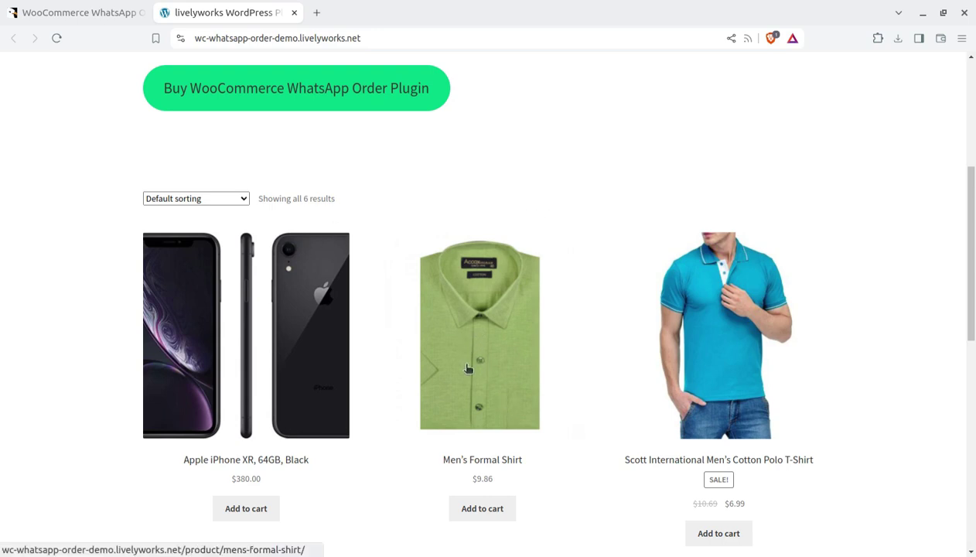
{"action": "left_click", "coordinate": [469, 386]}
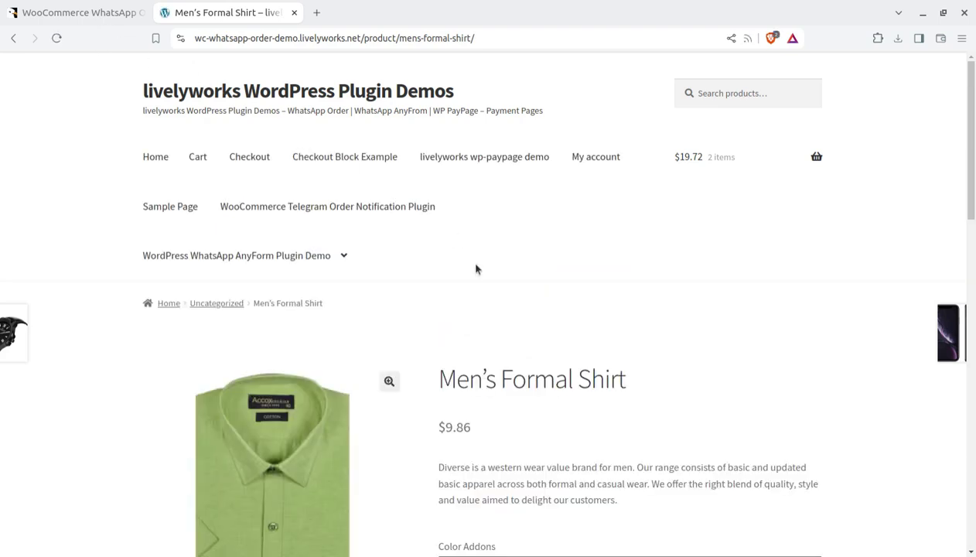
{"action": "scroll", "coordinate": [279, 327], "scroll_direction": "down", "scroll_amount": 3}
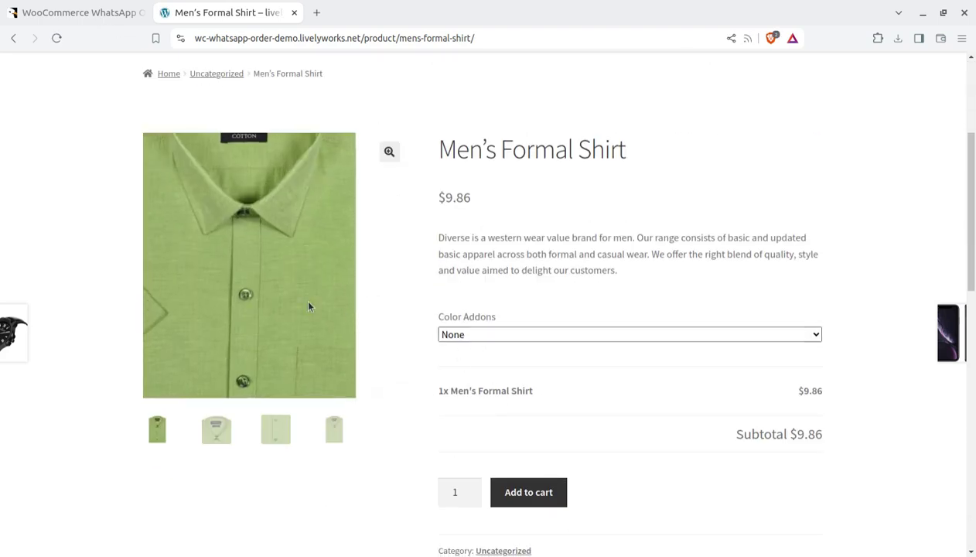
- Add two Men's Formal Shirts to the cart and view the cart
{"action": "left_click", "coordinate": [532, 496]}
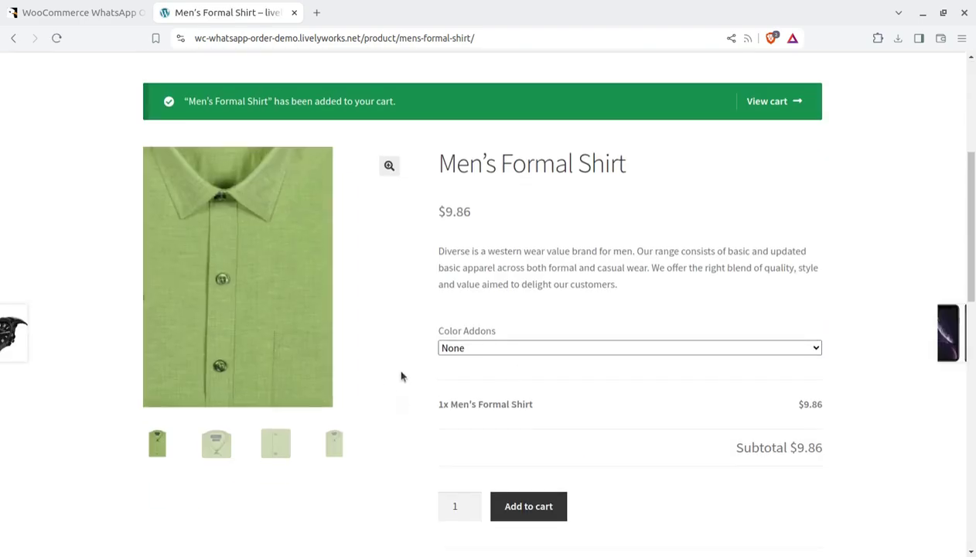
{"action": "left_click", "coordinate": [522, 513]}
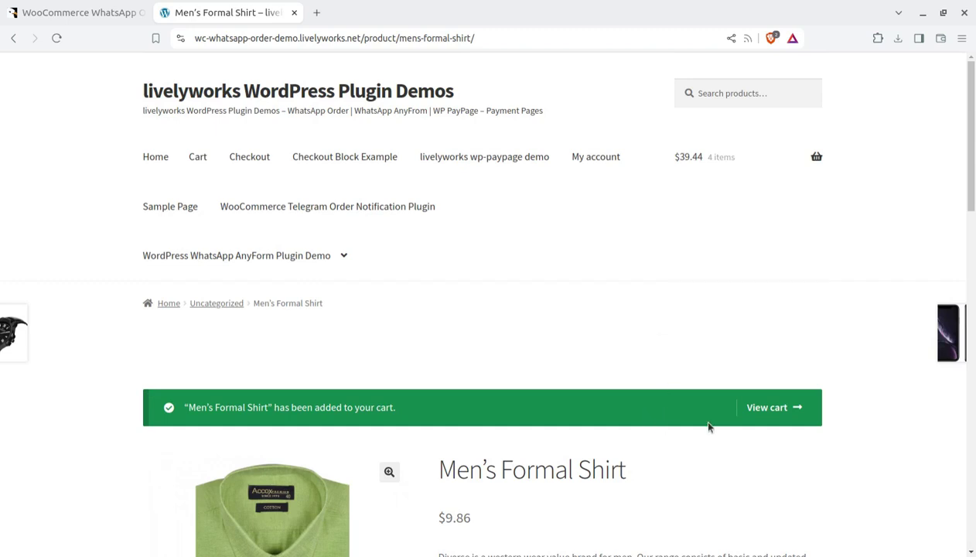
{"action": "left_click", "coordinate": [773, 407]}
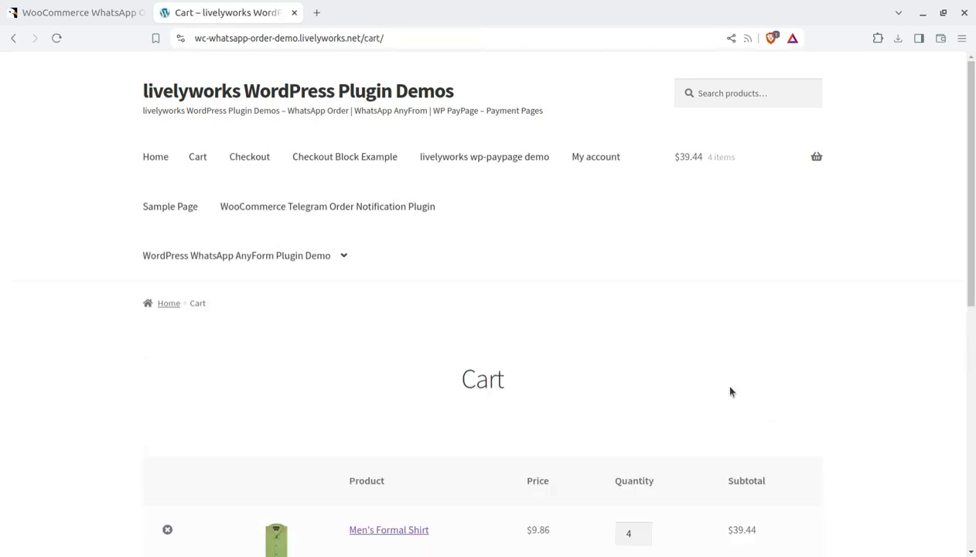
- Proceed from the cart to the demo checkout page and look over it
{"action": "scroll", "coordinate": [719, 382], "scroll_direction": "down", "scroll_amount": 4}
{"action": "left_click", "coordinate": [614, 486]}
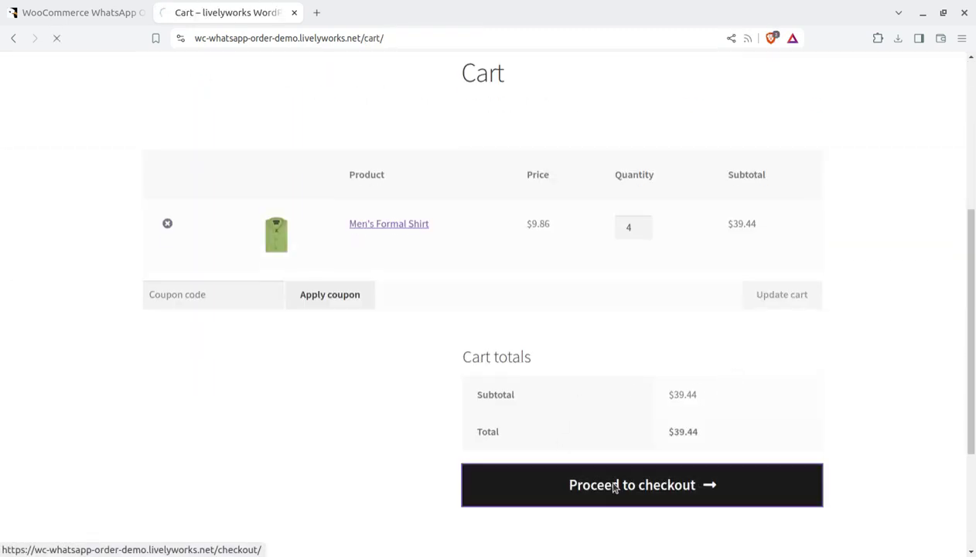
{"action": "scroll", "coordinate": [481, 307], "scroll_direction": "down", "scroll_amount": 3}
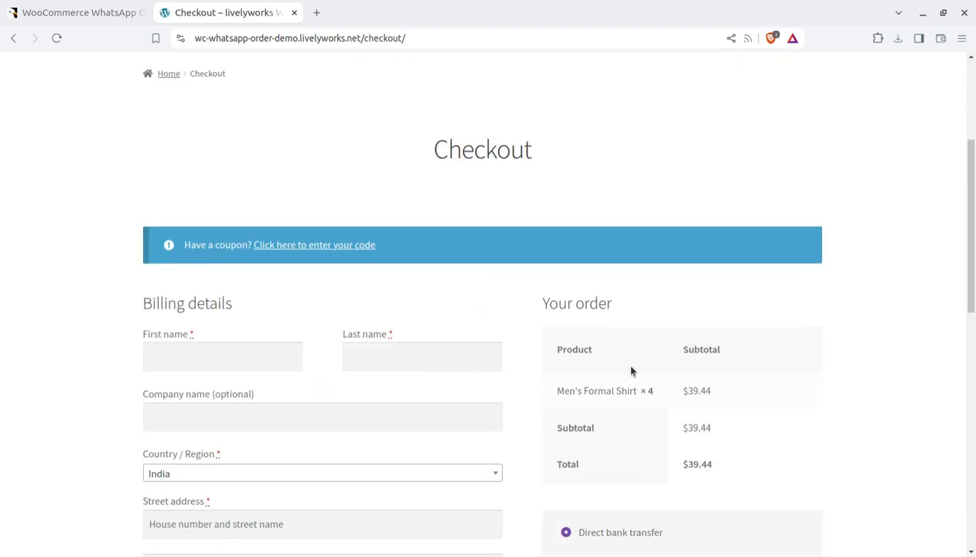
{"action": "scroll", "coordinate": [631, 371], "scroll_direction": "down", "scroll_amount": 5}
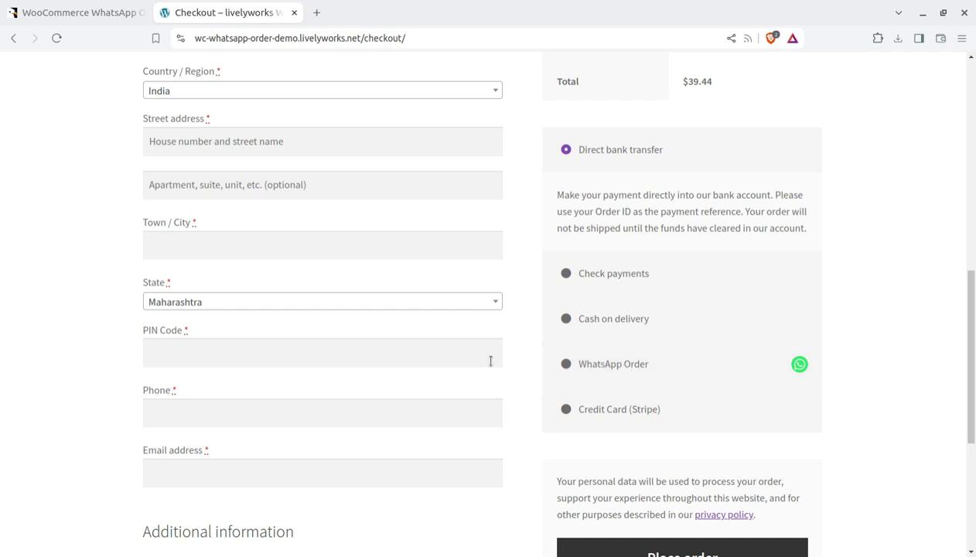
{"action": "scroll", "coordinate": [490, 359], "scroll_direction": "up", "scroll_amount": 5}
{"action": "scroll", "coordinate": [651, 354], "scroll_direction": "down", "scroll_amount": 3}
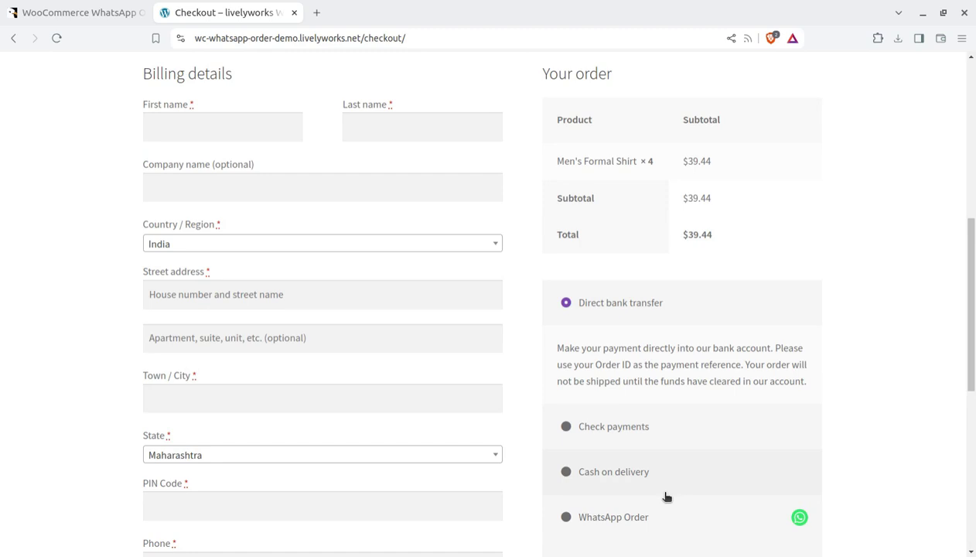
- Select WhatsApp Order as the payment method and review the Place order area
{"action": "left_click", "coordinate": [608, 517]}
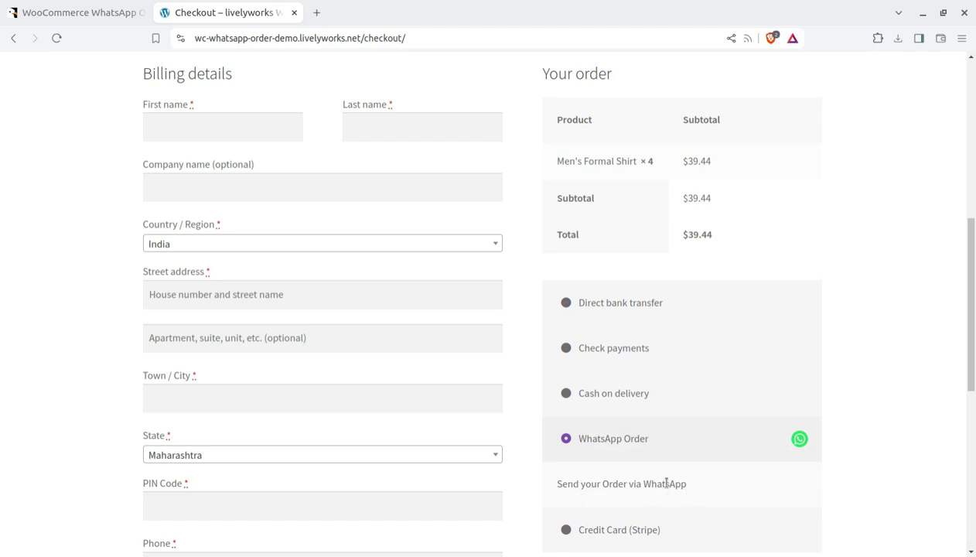
{"action": "scroll", "coordinate": [664, 484], "scroll_direction": "down", "scroll_amount": 2}
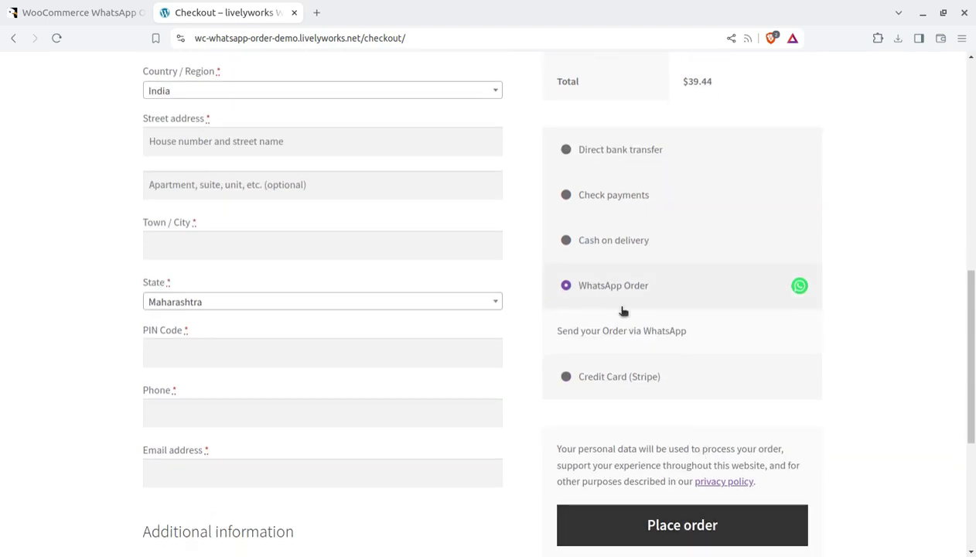
{"action": "scroll", "coordinate": [305, 315], "scroll_direction": "up", "scroll_amount": 3}
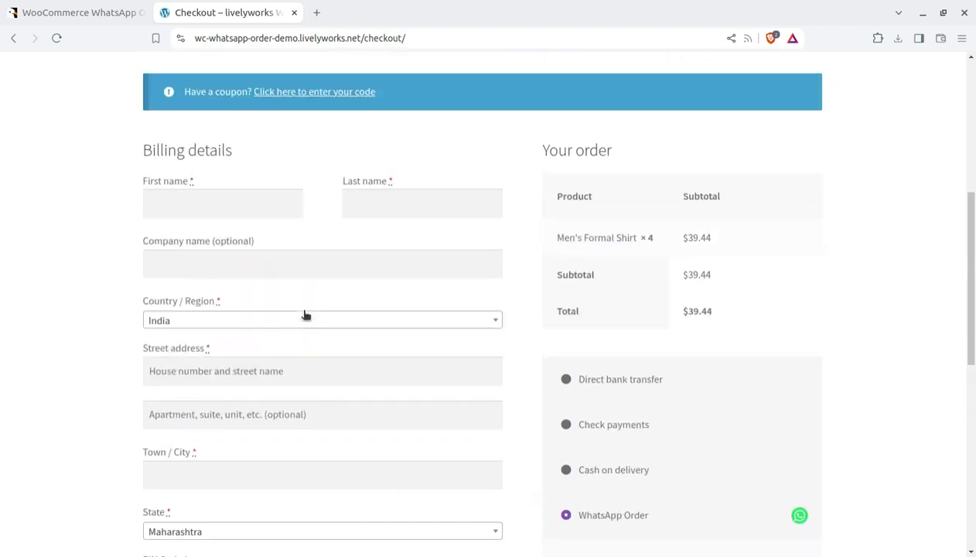
{"action": "scroll", "coordinate": [249, 245], "scroll_direction": "down", "scroll_amount": 2}
{"action": "scroll", "coordinate": [252, 249], "scroll_direction": "down", "scroll_amount": 4}
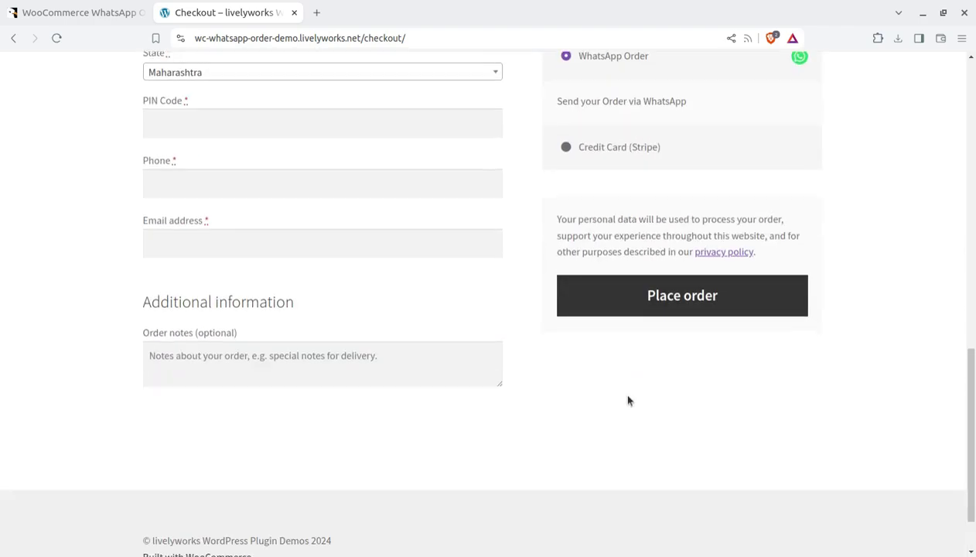
{"action": "scroll", "coordinate": [667, 311], "scroll_direction": "up", "scroll_amount": 3}
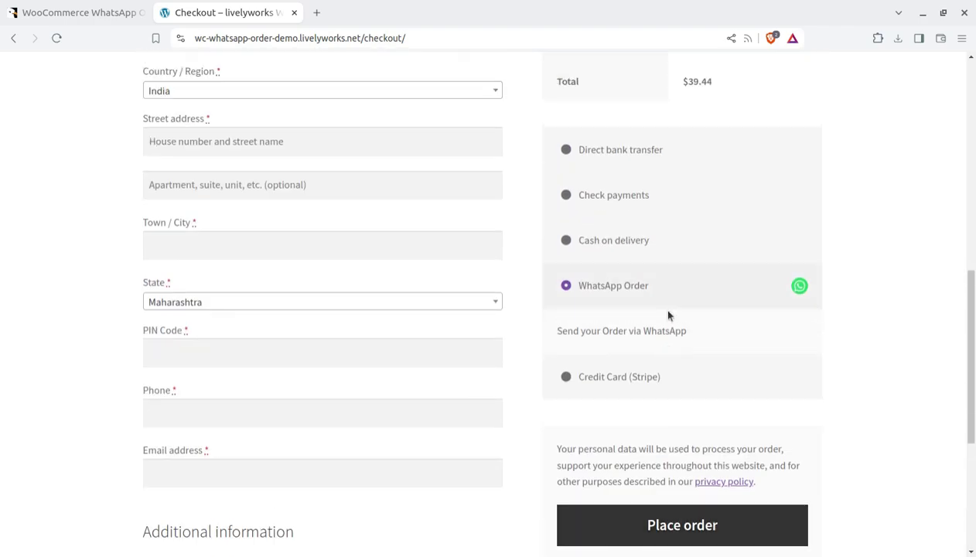
{"action": "scroll", "coordinate": [670, 314], "scroll_direction": "up", "scroll_amount": 3}
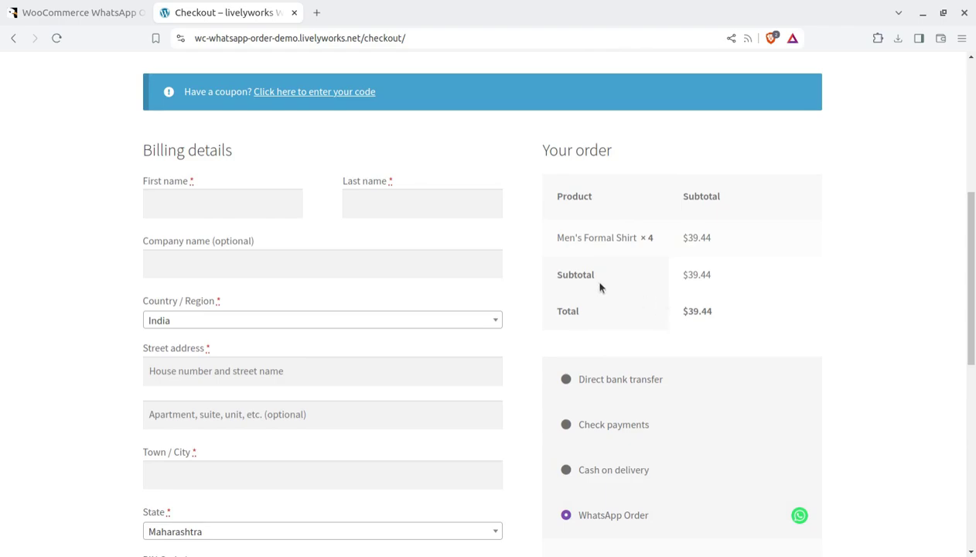
{"action": "left_click", "coordinate": [3, 197]}
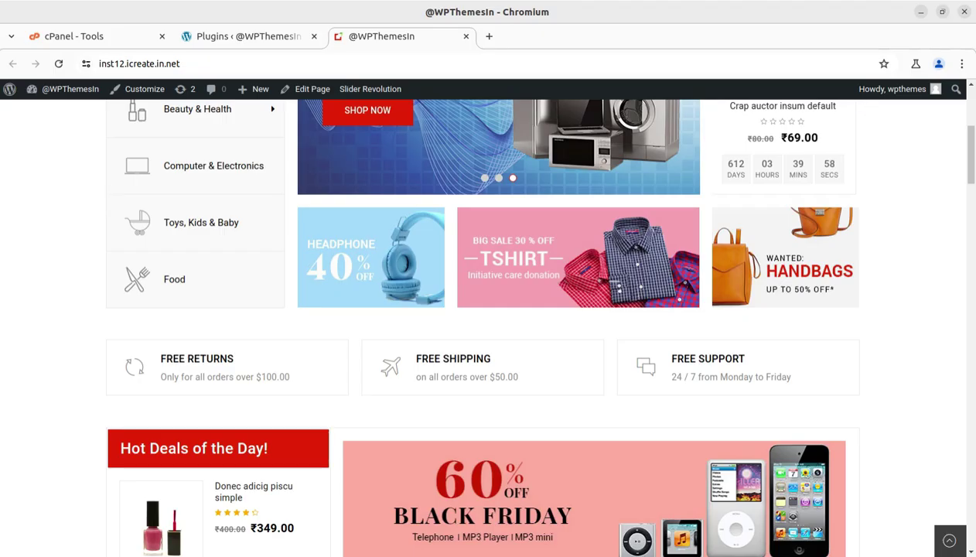
{"action": "scroll", "coordinate": [423, 252], "scroll_direction": "up", "scroll_amount": 4}
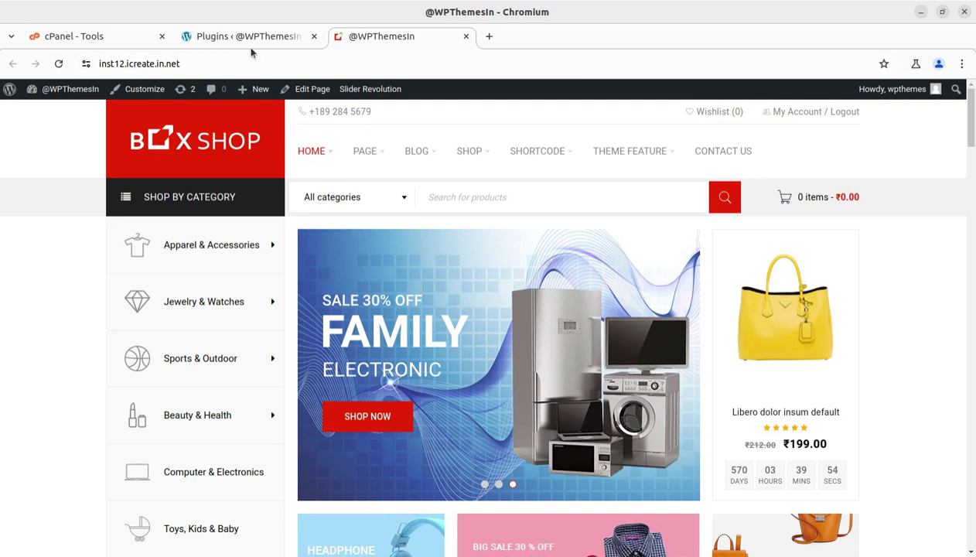
{"action": "left_click", "coordinate": [2, 152]}
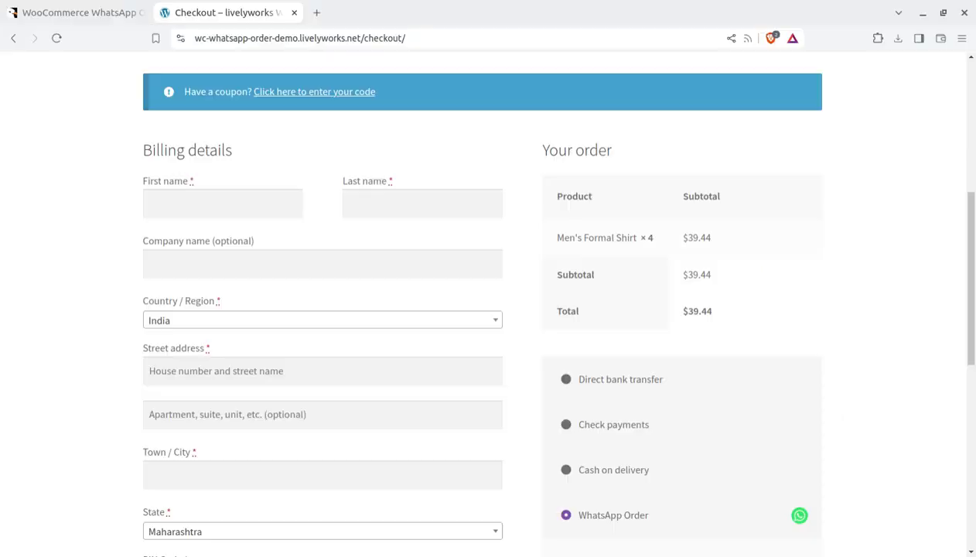
- Browse the plugin's CodeCanyon Admin Flow screenshots: Enable, WhatsApp Number and configurations
{"action": "scroll", "coordinate": [320, 147], "scroll_direction": "up", "scroll_amount": 3}
{"action": "mouse_move", "coordinate": [166, 90]}
{"action": "left_click", "coordinate": [78, 13]}
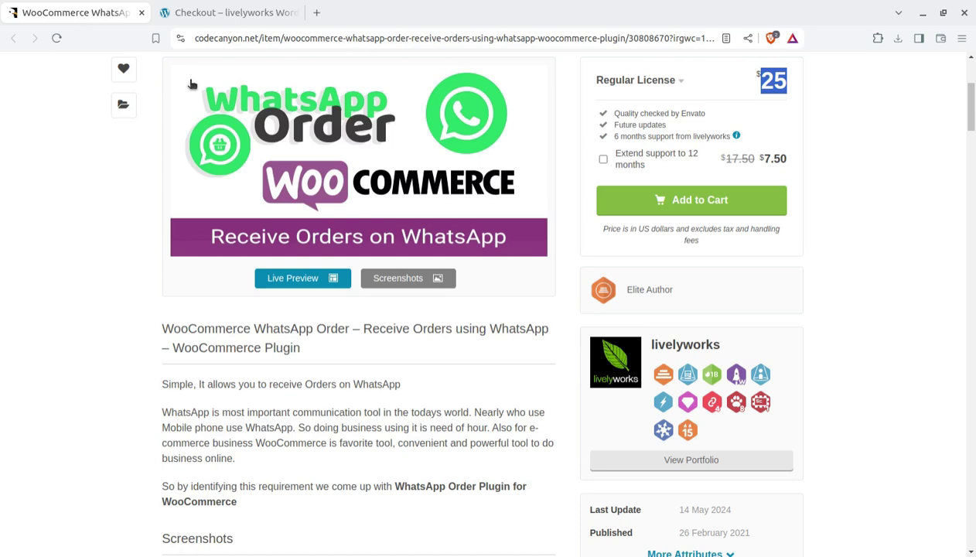
{"action": "scroll", "coordinate": [423, 325], "scroll_direction": "down", "scroll_amount": 6}
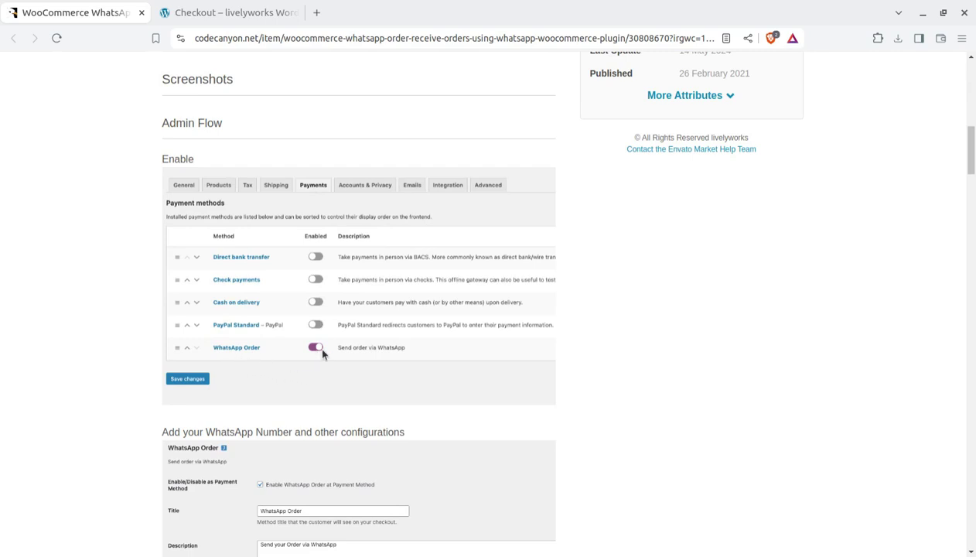
{"action": "scroll", "coordinate": [346, 352], "scroll_direction": "down", "scroll_amount": 4}
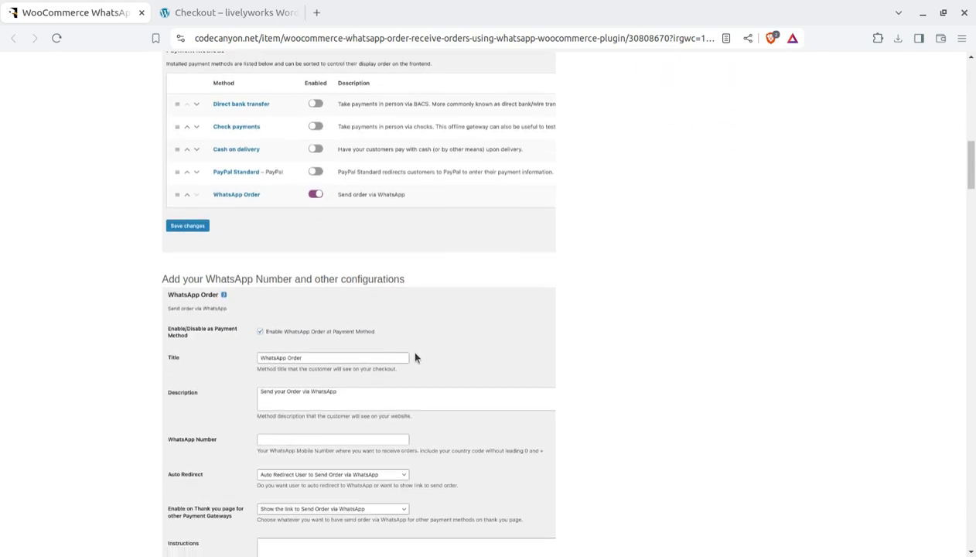
{"action": "scroll", "coordinate": [303, 334], "scroll_direction": "down", "scroll_amount": 3}
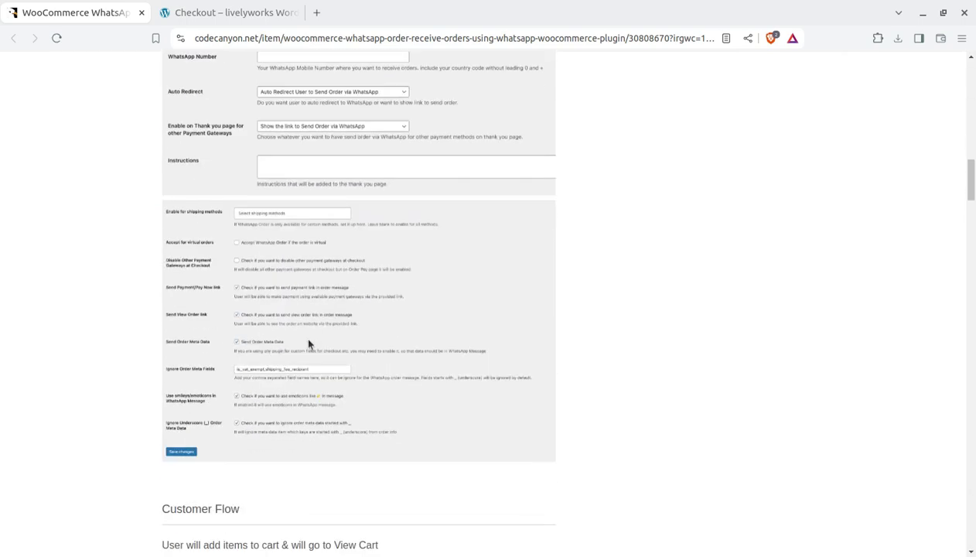
{"action": "scroll", "coordinate": [307, 344], "scroll_direction": "down", "scroll_amount": 3}
{"action": "scroll", "coordinate": [307, 344], "scroll_direction": "up", "scroll_amount": 8}
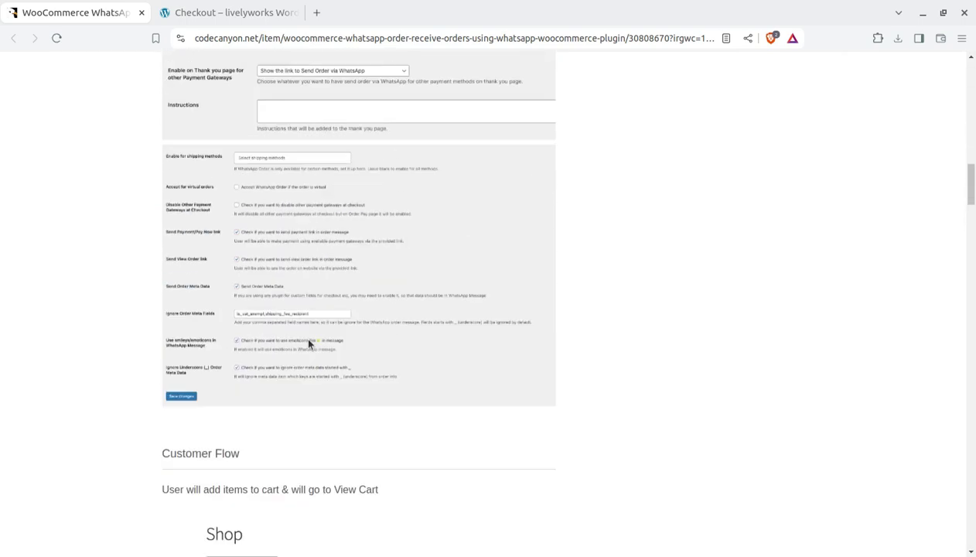
{"action": "scroll", "coordinate": [308, 344], "scroll_direction": "up", "scroll_amount": 2}
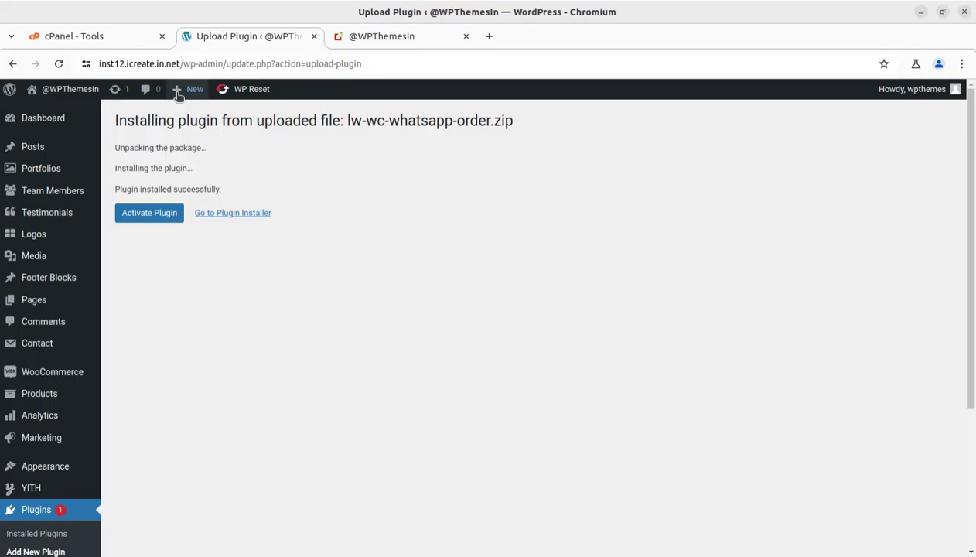
- Activate LWC-WhatsApp-Order from the upload result page and open its Settings
{"action": "left_click", "coordinate": [381, 39]}
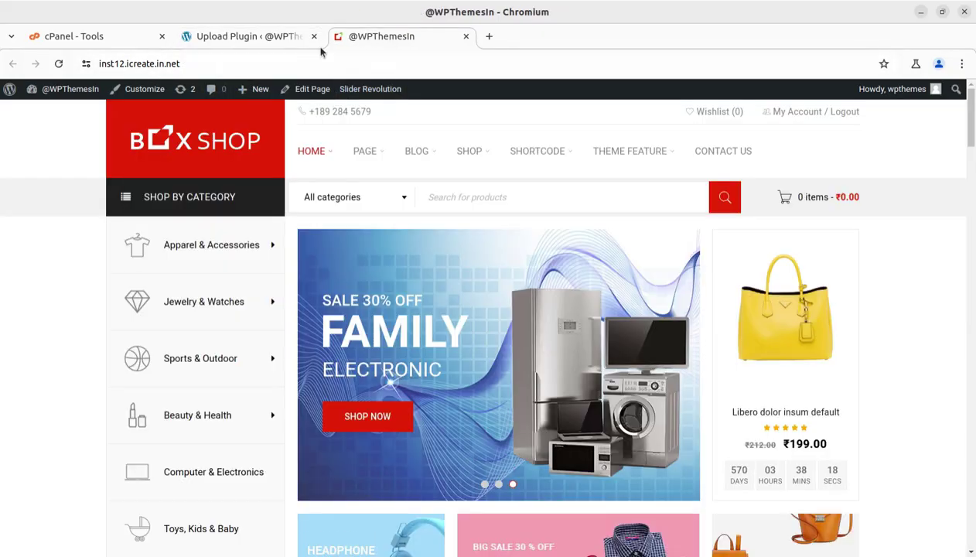
{"action": "left_click", "coordinate": [267, 38]}
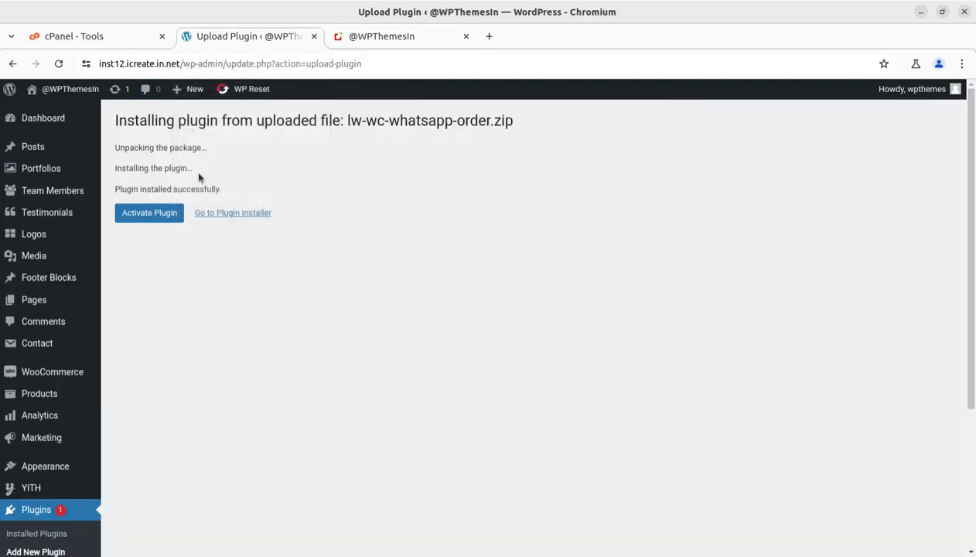
{"action": "left_click", "coordinate": [160, 215]}
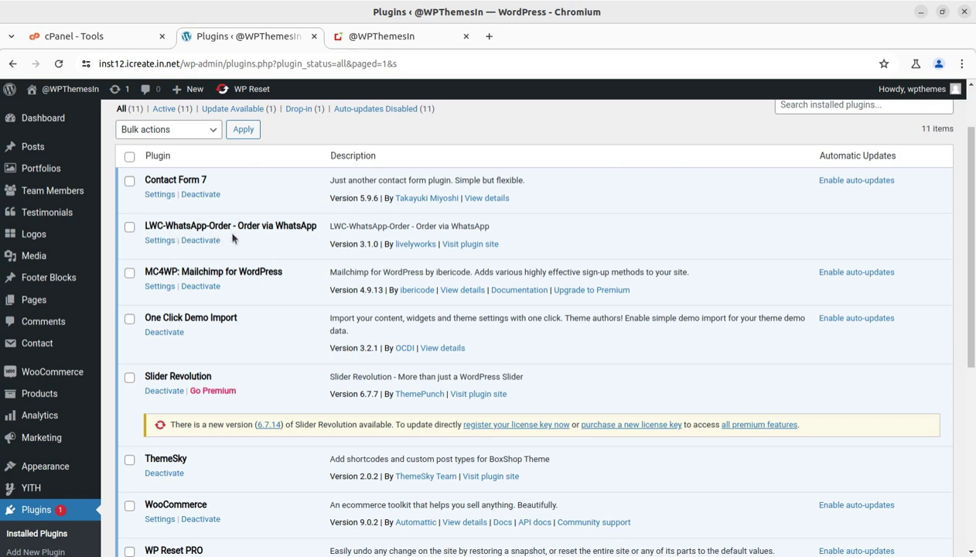
{"action": "left_click", "coordinate": [165, 241]}
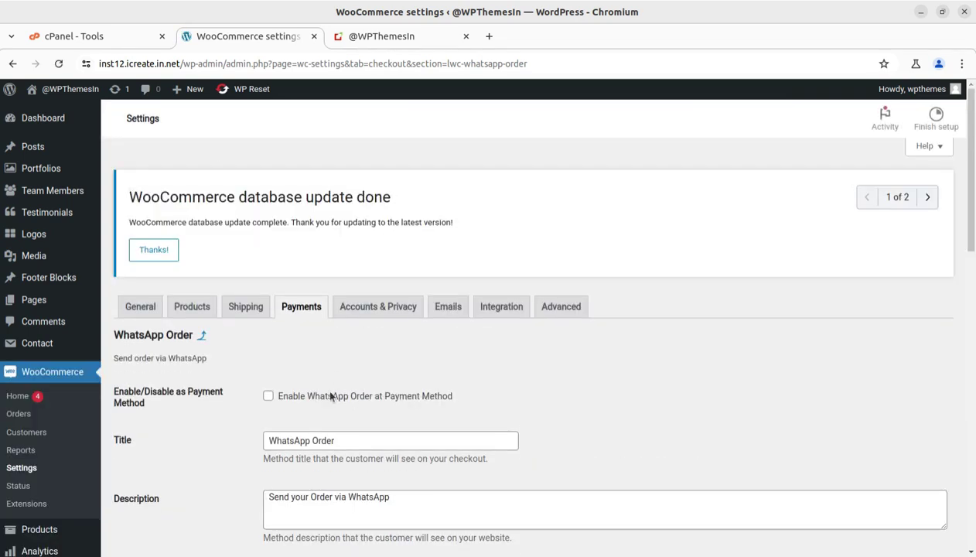
- Dismiss the update notice, tick 'Enable WhatsApp Order at Payment Method', and select the Description box
{"action": "left_click", "coordinate": [169, 253]}
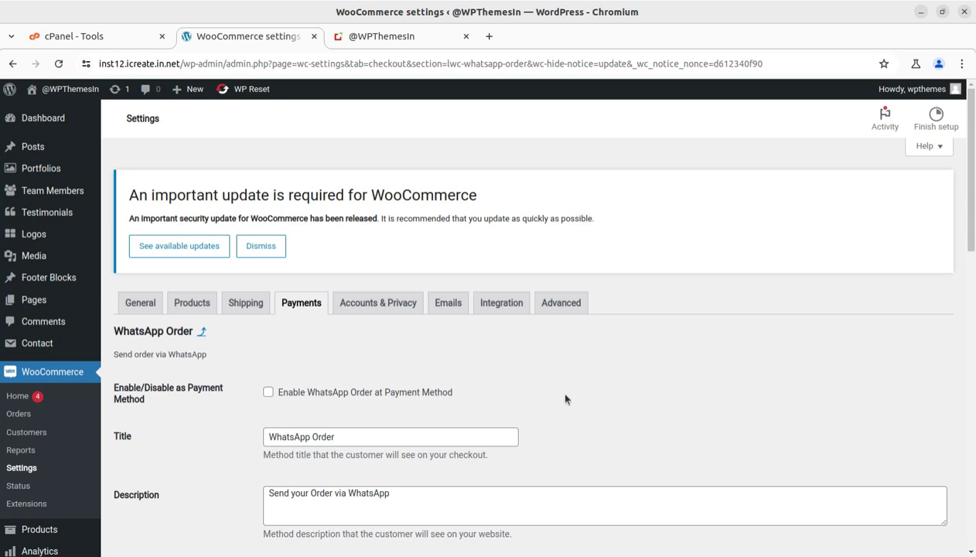
{"action": "scroll", "coordinate": [561, 386], "scroll_direction": "down", "scroll_amount": 2}
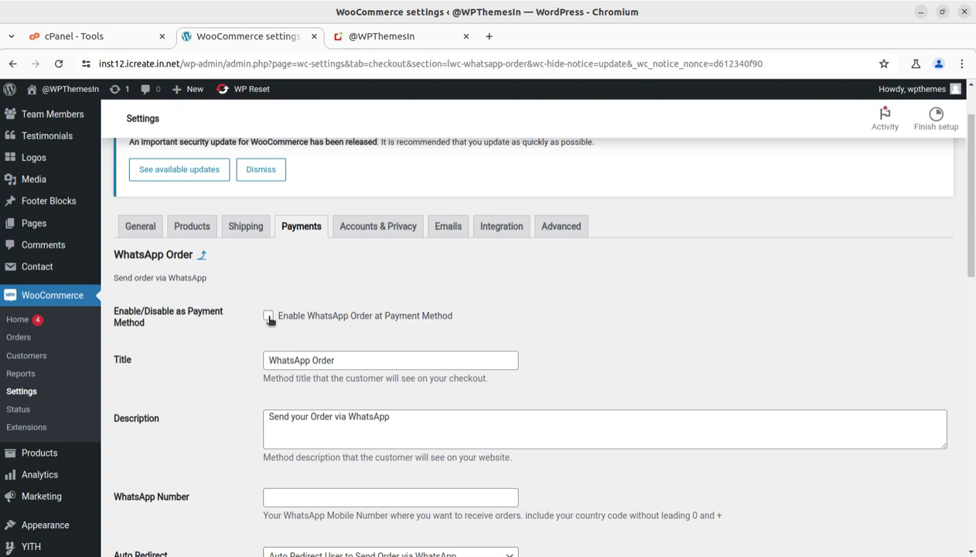
{"action": "left_click", "coordinate": [268, 317]}
{"action": "scroll", "coordinate": [416, 354], "scroll_direction": "down", "scroll_amount": 2}
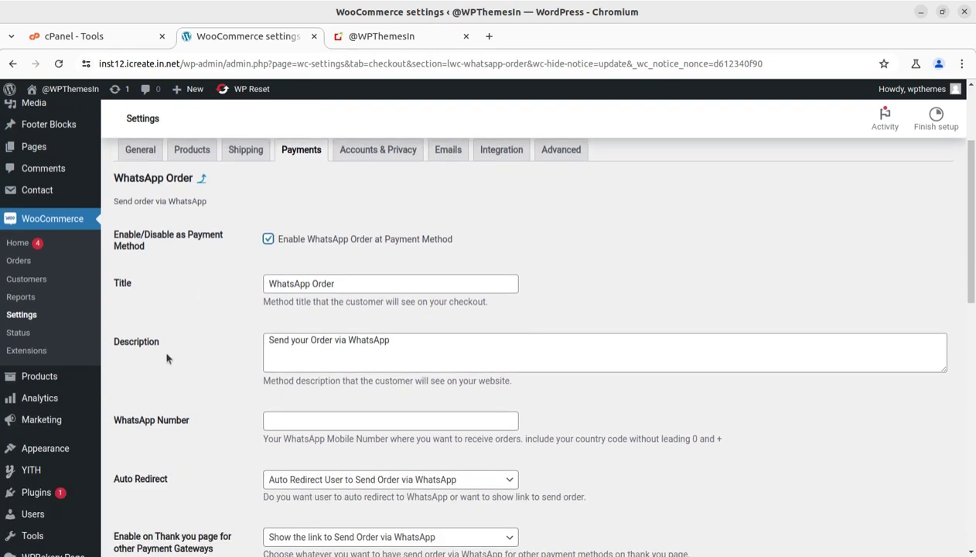
{"action": "left_click", "coordinate": [422, 341]}
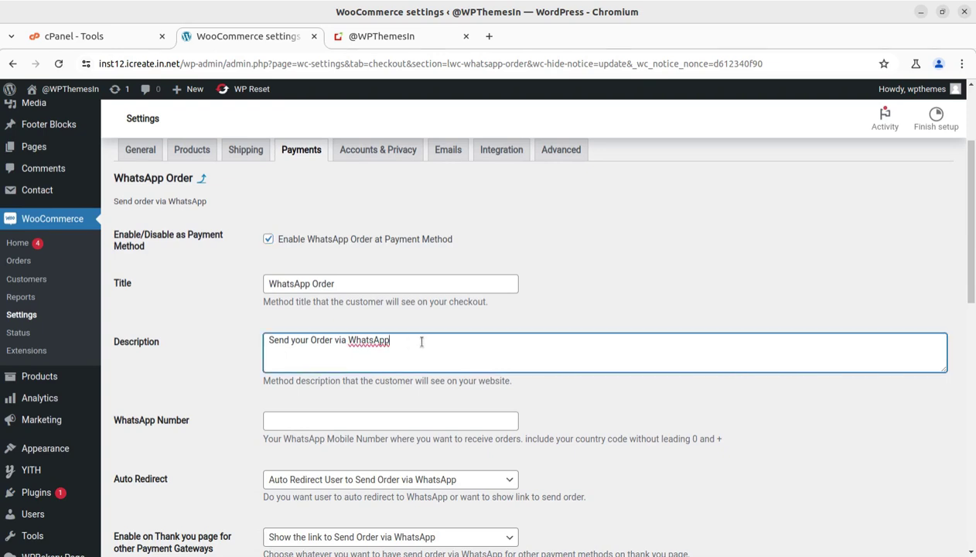
{"action": "scroll", "coordinate": [173, 421], "scroll_direction": "down", "scroll_amount": 6}
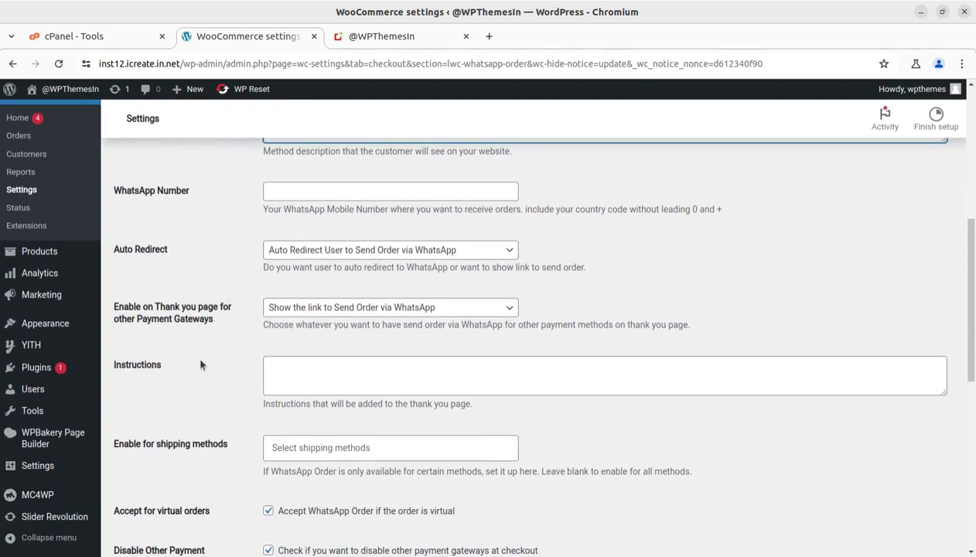
{"action": "scroll", "coordinate": [211, 309], "scroll_direction": "up", "scroll_amount": 2}
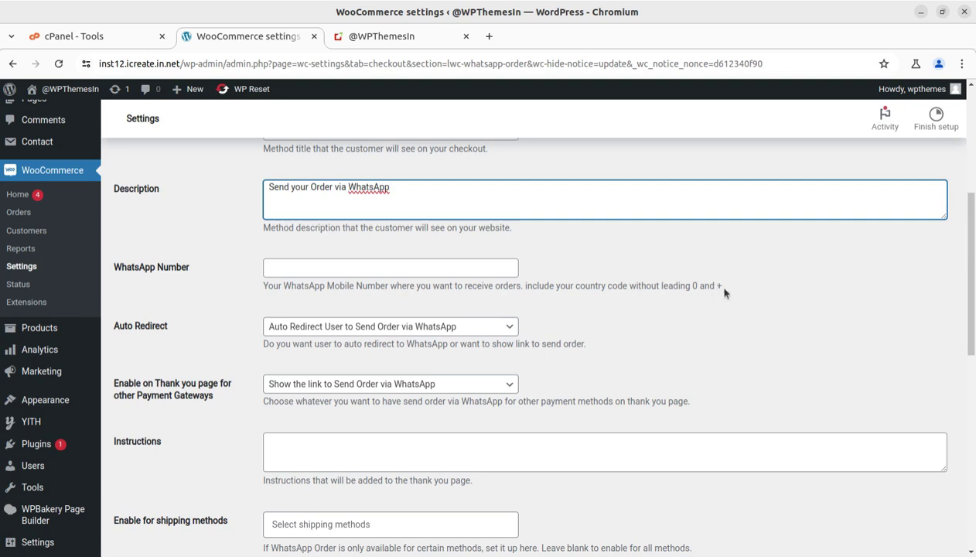
- Enter the receiving mobile number with country code in the WhatsApp Number field, fixing a mistyped digit
{"action": "left_click", "coordinate": [276, 269]}
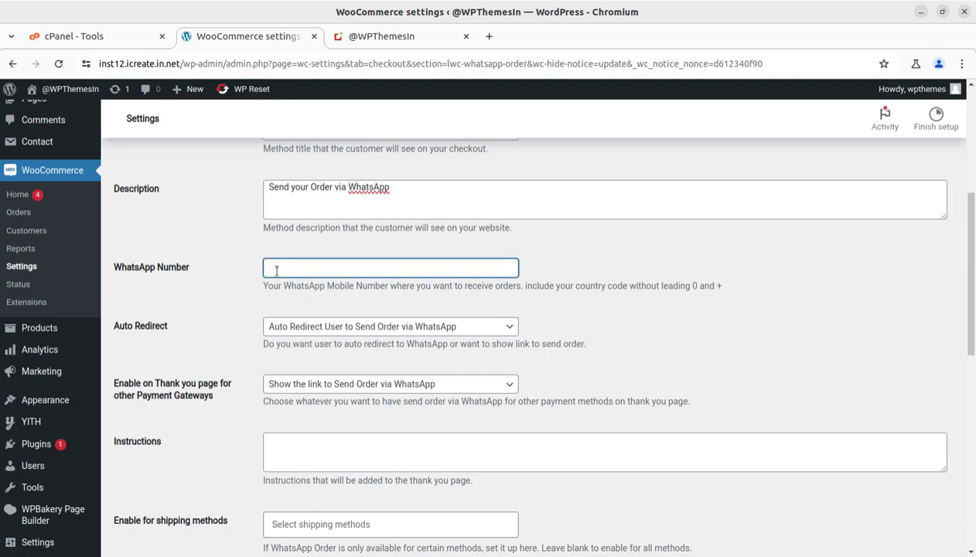
{"action": "type", "text": "918585858585"}
{"action": "left_click", "coordinate": [508, 325]}
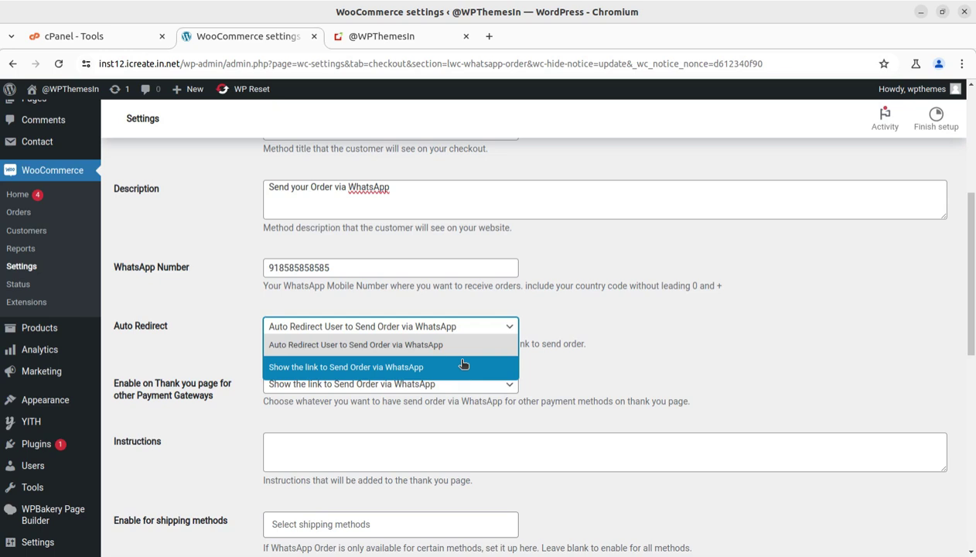
{"action": "left_click", "coordinate": [438, 344]}
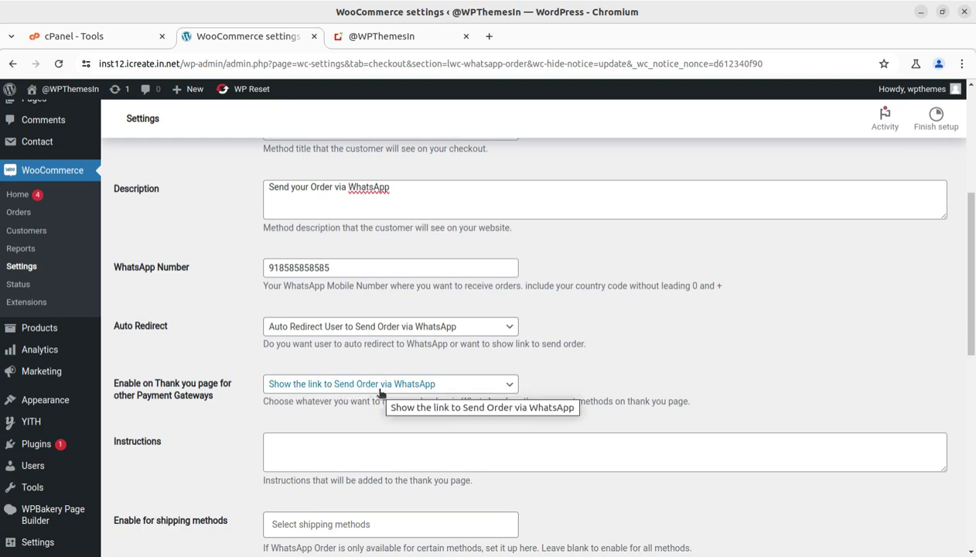
{"action": "left_click", "coordinate": [507, 384]}
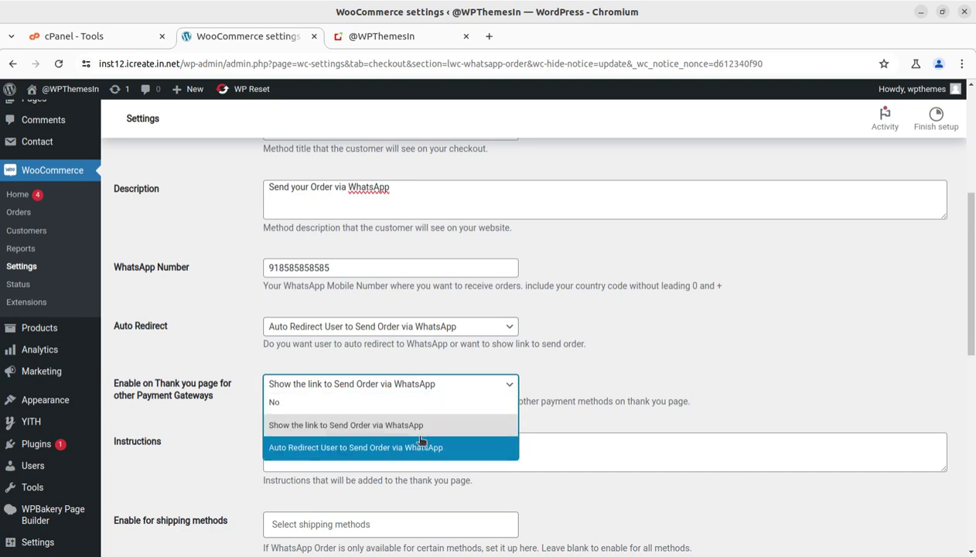
{"action": "left_click", "coordinate": [711, 346]}
{"action": "scroll", "coordinate": [690, 361], "scroll_direction": "down", "scroll_amount": 1}
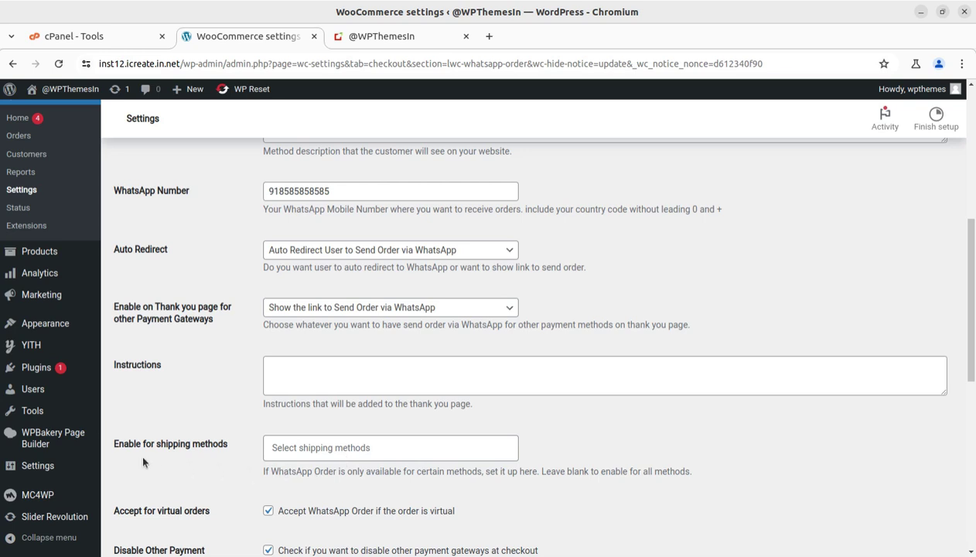
{"action": "scroll", "coordinate": [143, 447], "scroll_direction": "down", "scroll_amount": 2}
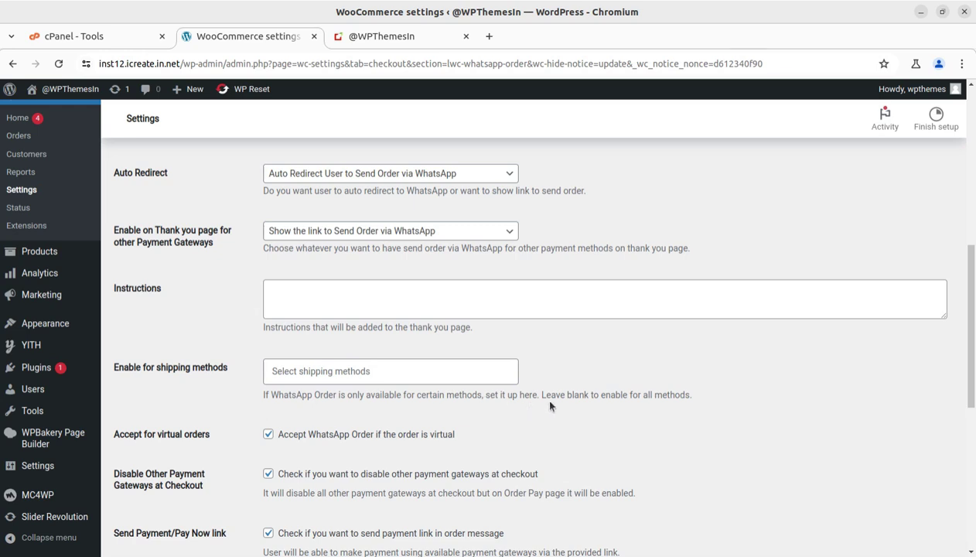
{"action": "scroll", "coordinate": [743, 397], "scroll_direction": "down", "scroll_amount": 4}
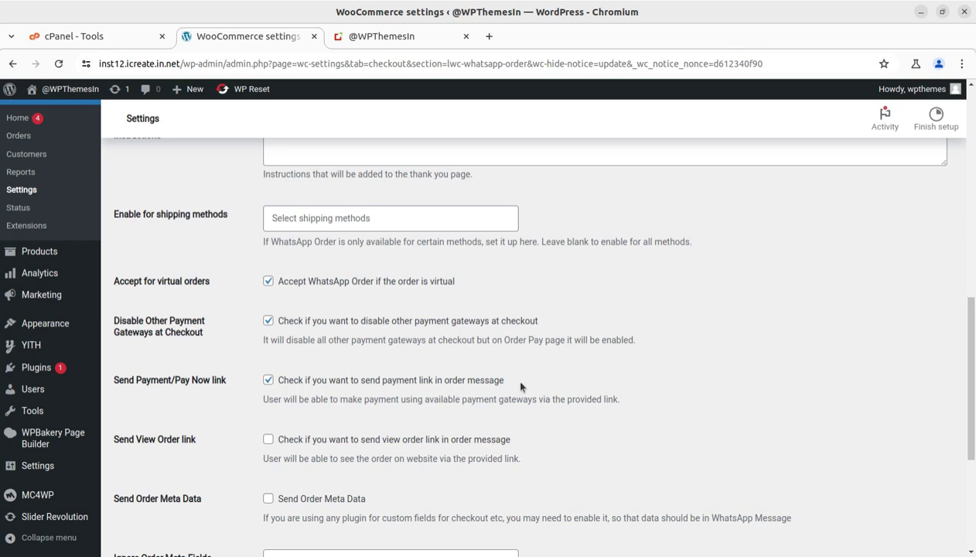
{"action": "scroll", "coordinate": [533, 379], "scroll_direction": "down", "scroll_amount": 3}
{"action": "scroll", "coordinate": [495, 379], "scroll_direction": "up", "scroll_amount": 1}
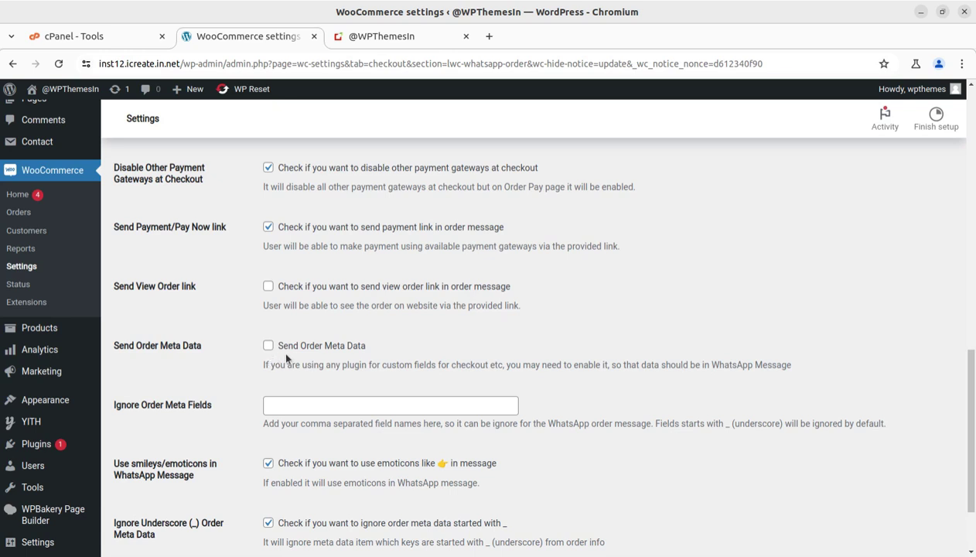
{"action": "scroll", "coordinate": [232, 351], "scroll_direction": "down", "scroll_amount": 1}
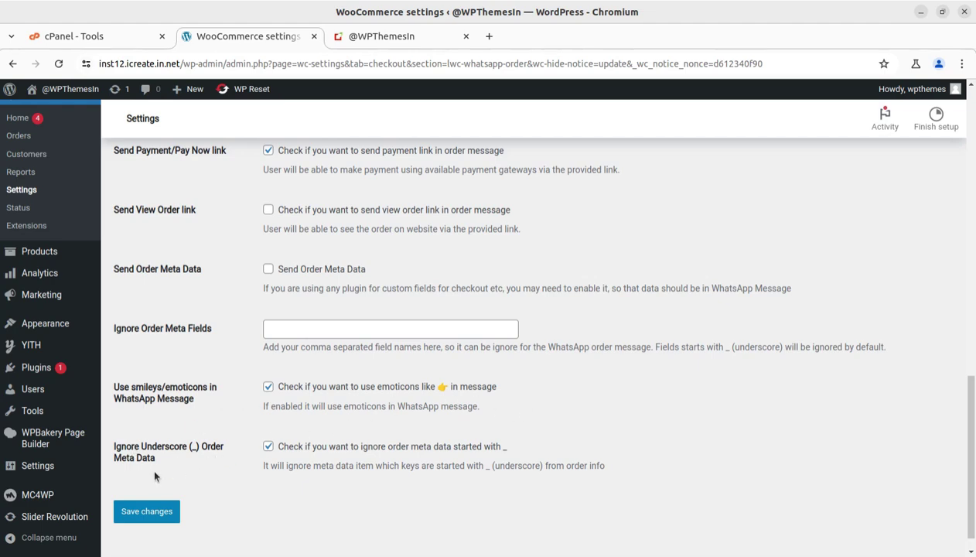
{"action": "scroll", "coordinate": [523, 430], "scroll_direction": "up", "scroll_amount": 15}
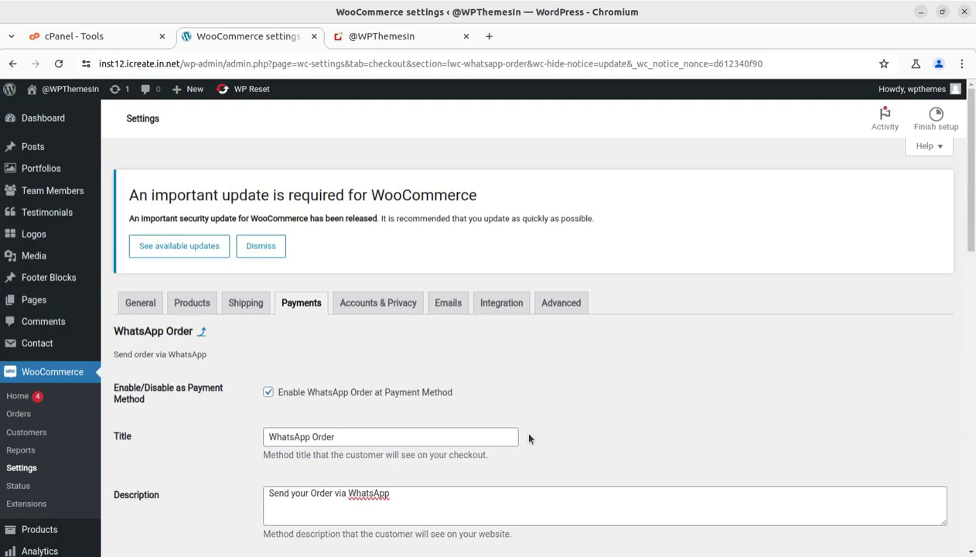
{"action": "scroll", "coordinate": [528, 438], "scroll_direction": "down", "scroll_amount": 9}
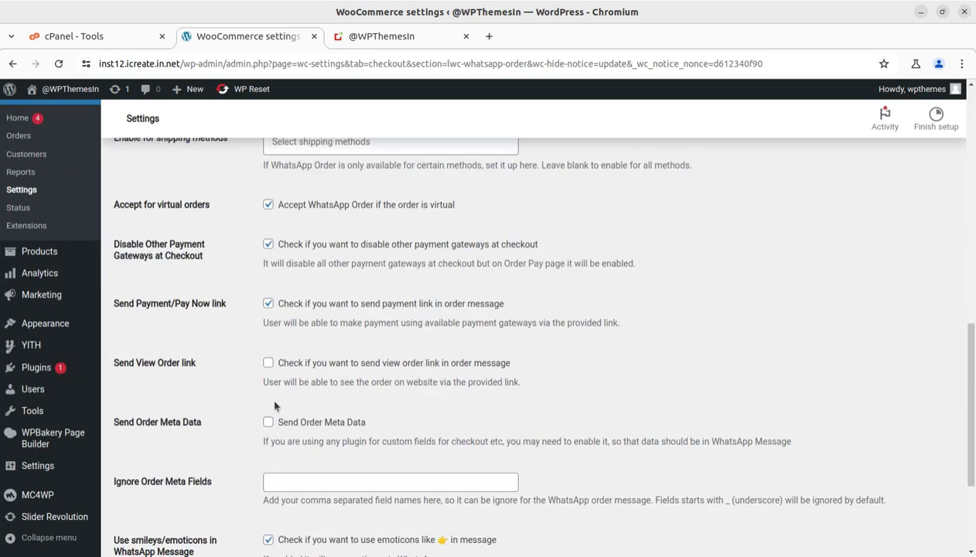
{"action": "scroll", "coordinate": [185, 490], "scroll_direction": "down", "scroll_amount": 5}
{"action": "left_click", "coordinate": [153, 487]}
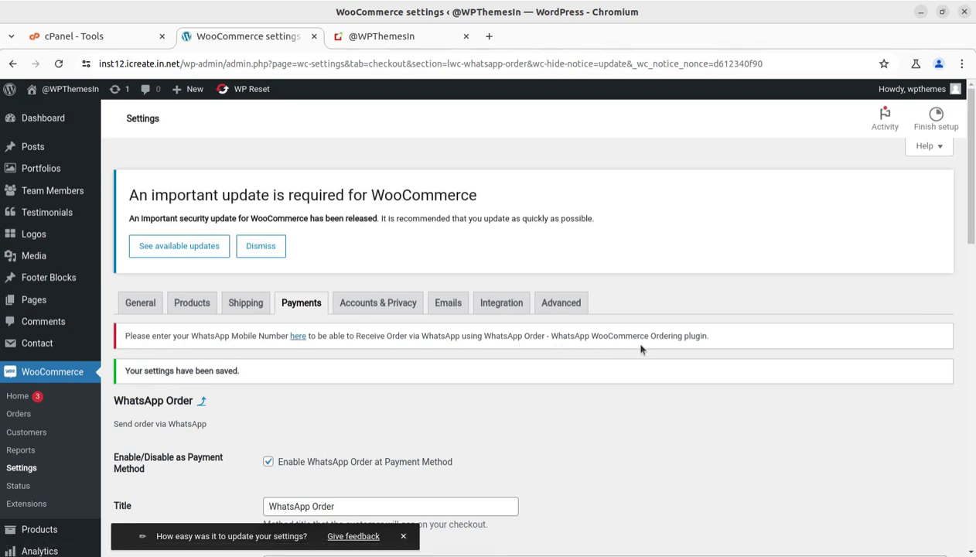
{"action": "left_click", "coordinate": [299, 336]}
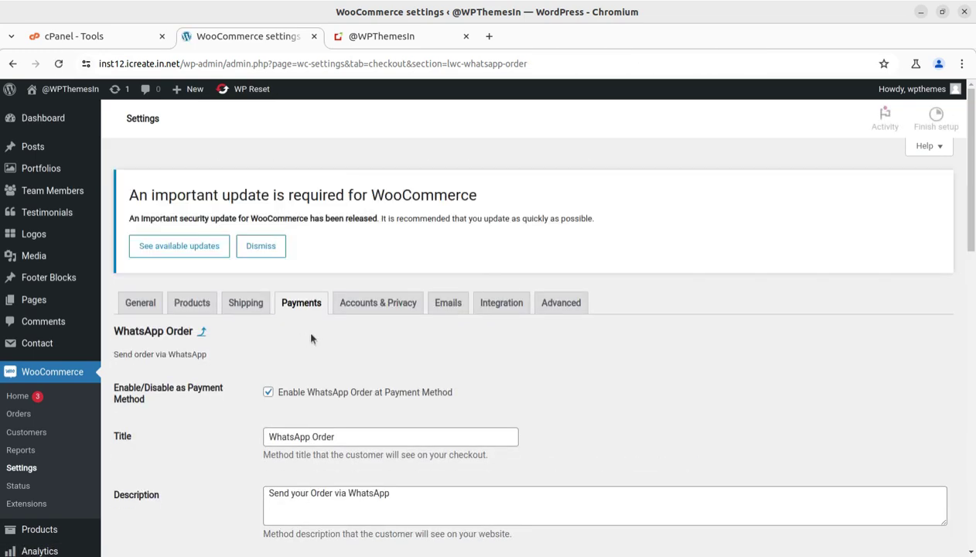
{"action": "scroll", "coordinate": [311, 338], "scroll_direction": "down", "scroll_amount": 3}
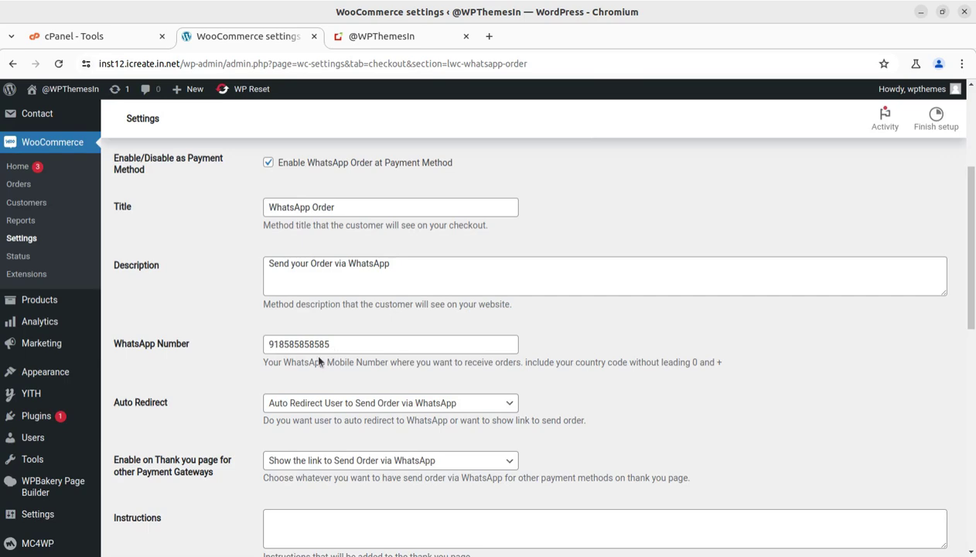
{"action": "scroll", "coordinate": [283, 357], "scroll_direction": "up", "scroll_amount": 3}
{"action": "scroll", "coordinate": [283, 360], "scroll_direction": "down", "scroll_amount": 3}
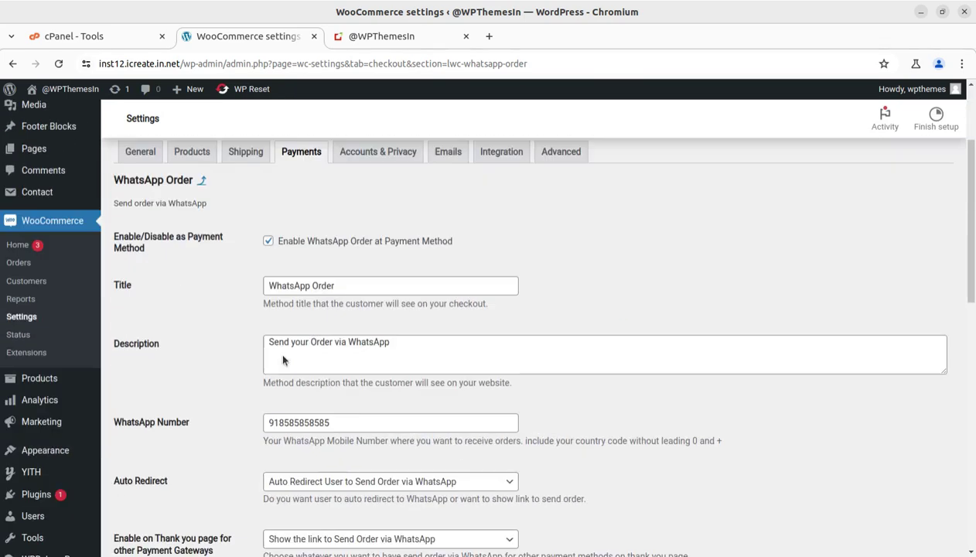
{"action": "scroll", "coordinate": [516, 356], "scroll_direction": "up", "scroll_amount": 3}
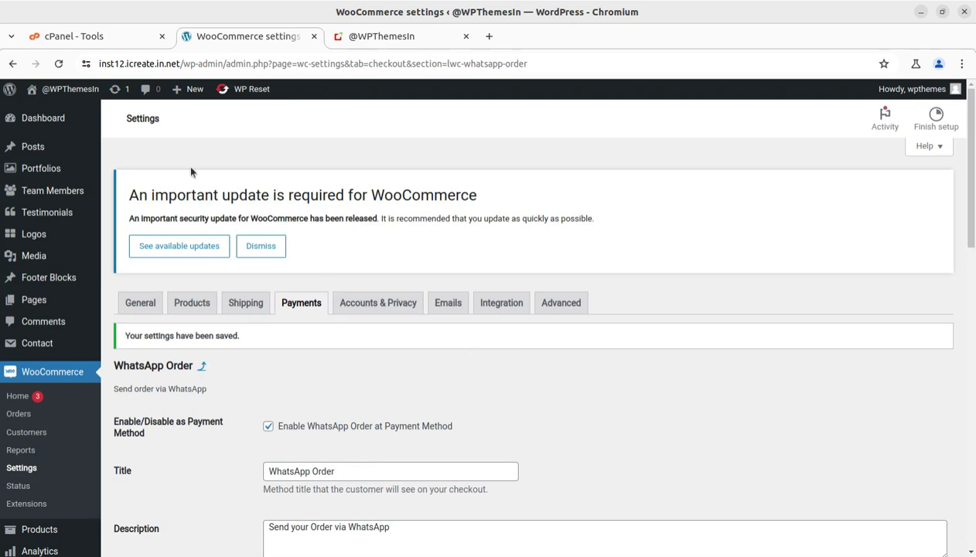
{"action": "left_click", "coordinate": [364, 36]}
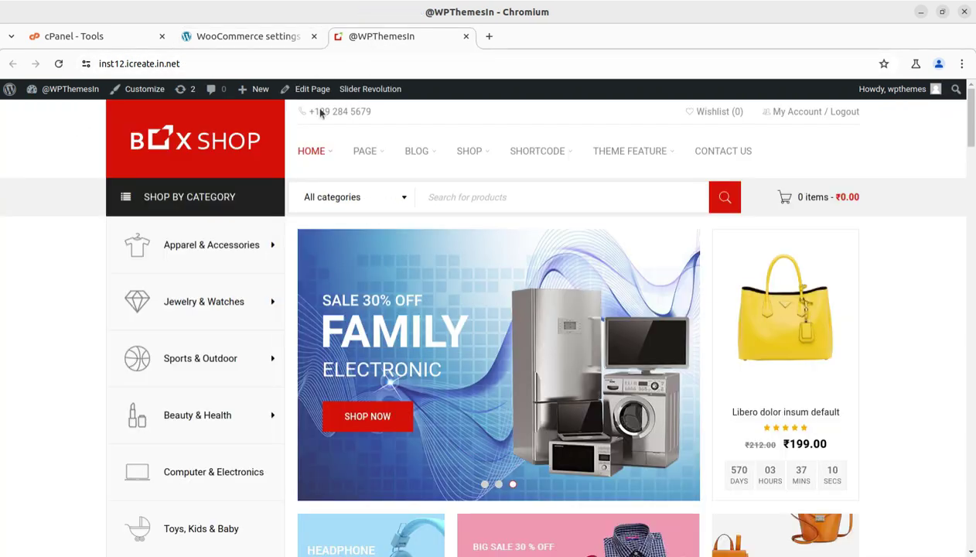
- Reload the Box Shop front page and open the Donec nibh neque simple product page
{"action": "left_click", "coordinate": [64, 64]}
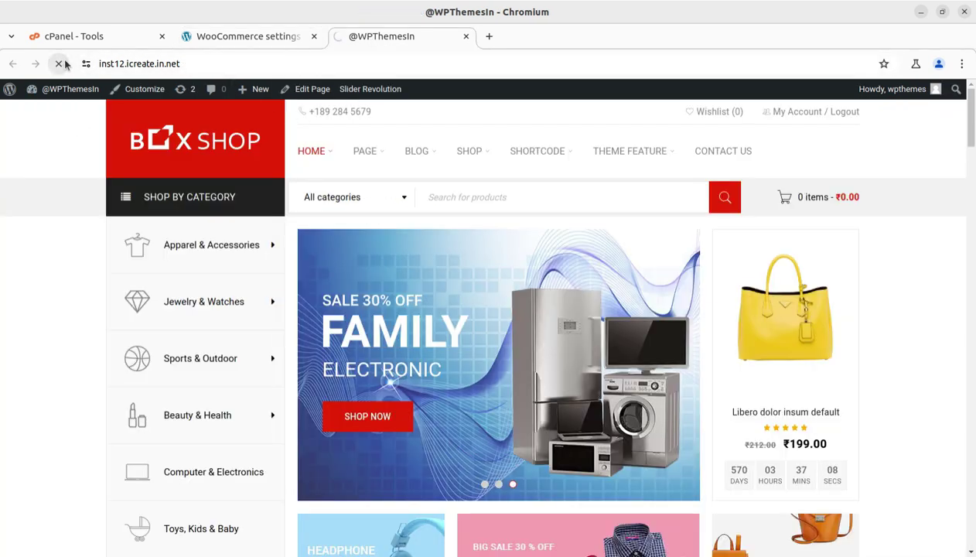
{"action": "scroll", "coordinate": [543, 364], "scroll_direction": "down", "scroll_amount": 4}
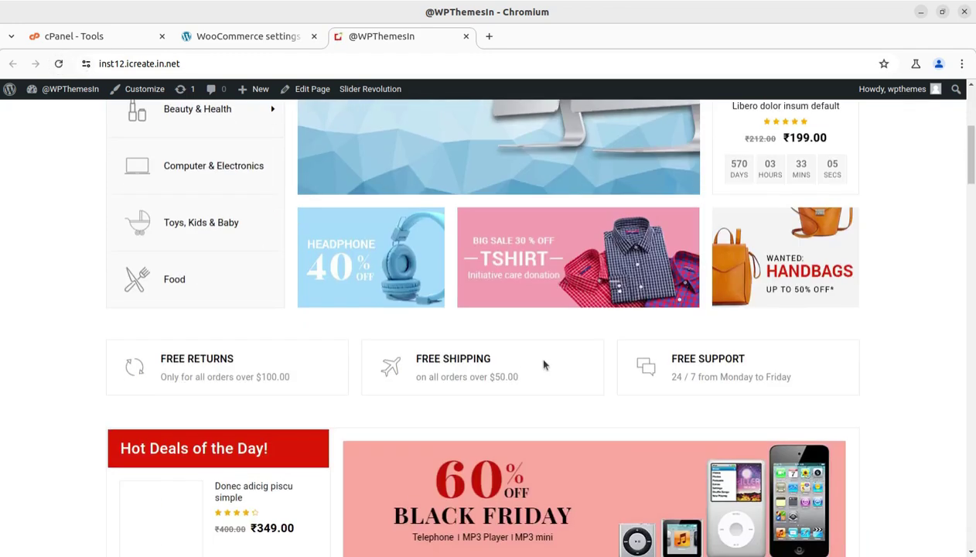
{"action": "scroll", "coordinate": [543, 364], "scroll_direction": "down", "scroll_amount": 2}
{"action": "scroll", "coordinate": [417, 402], "scroll_direction": "down", "scroll_amount": 2}
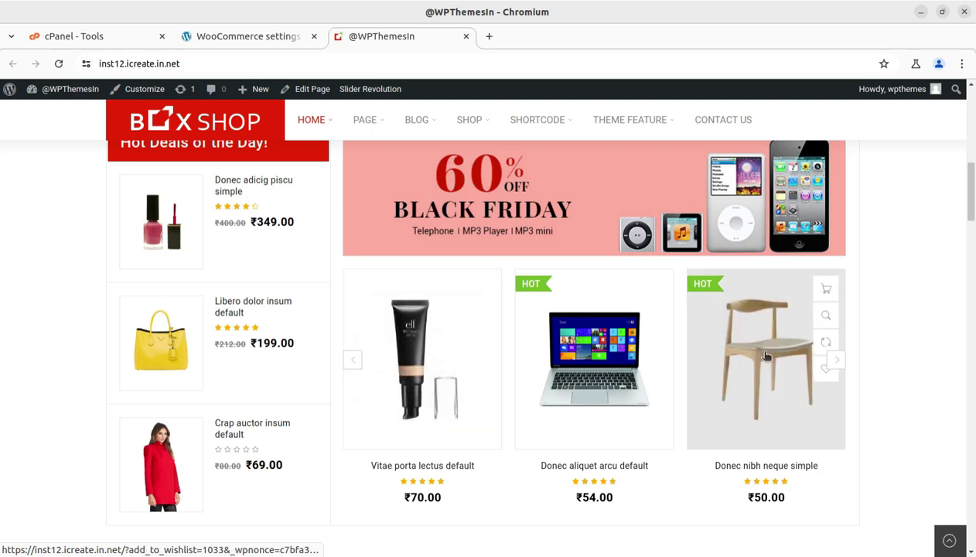
{"action": "left_click", "coordinate": [825, 366]}
{"action": "left_click", "coordinate": [764, 355]}
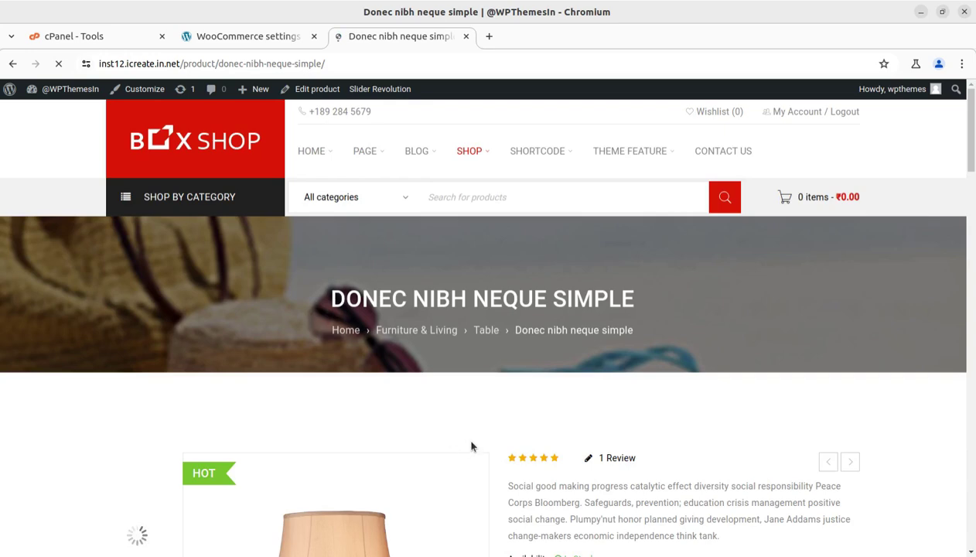
- Add Donec nibh neque simple to the cart and view the ₹50.00 cart
{"action": "scroll", "coordinate": [636, 426], "scroll_direction": "down", "scroll_amount": 3}
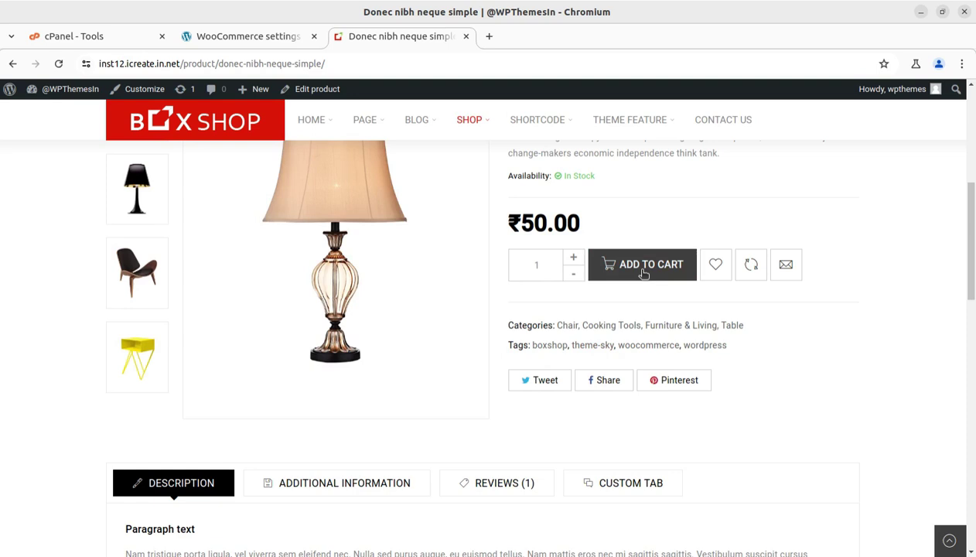
{"action": "left_click", "coordinate": [641, 273]}
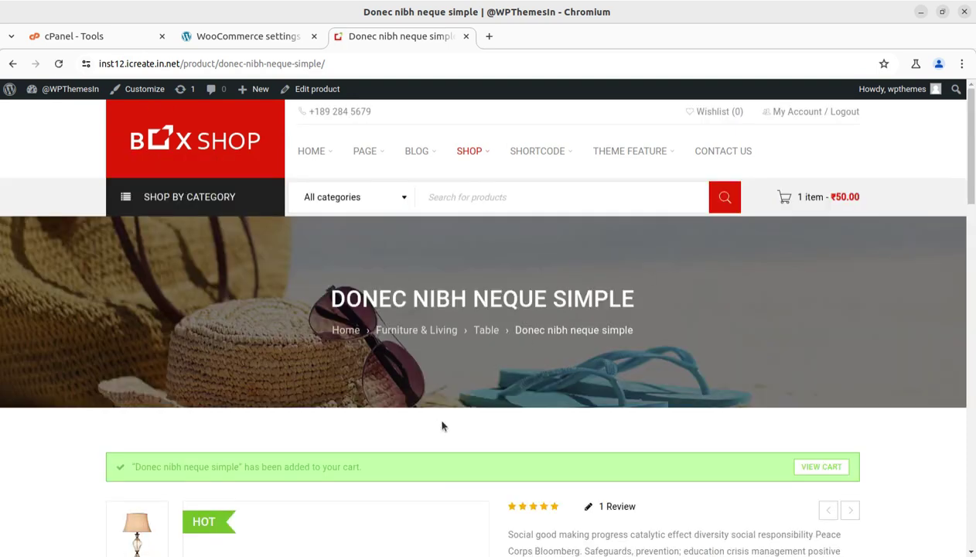
{"action": "scroll", "coordinate": [417, 418], "scroll_direction": "down", "scroll_amount": 2}
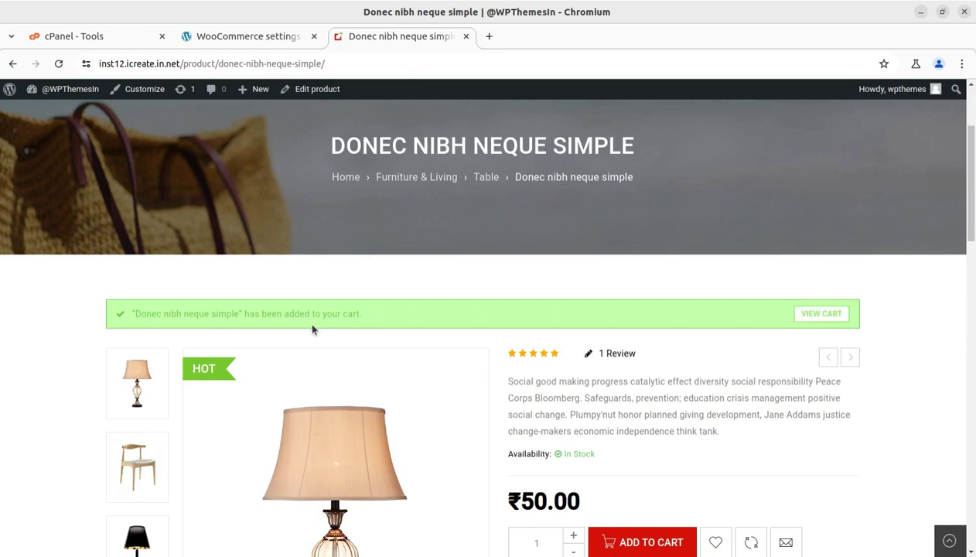
{"action": "left_click", "coordinate": [807, 312]}
{"action": "scroll", "coordinate": [705, 401], "scroll_direction": "down", "scroll_amount": 4}
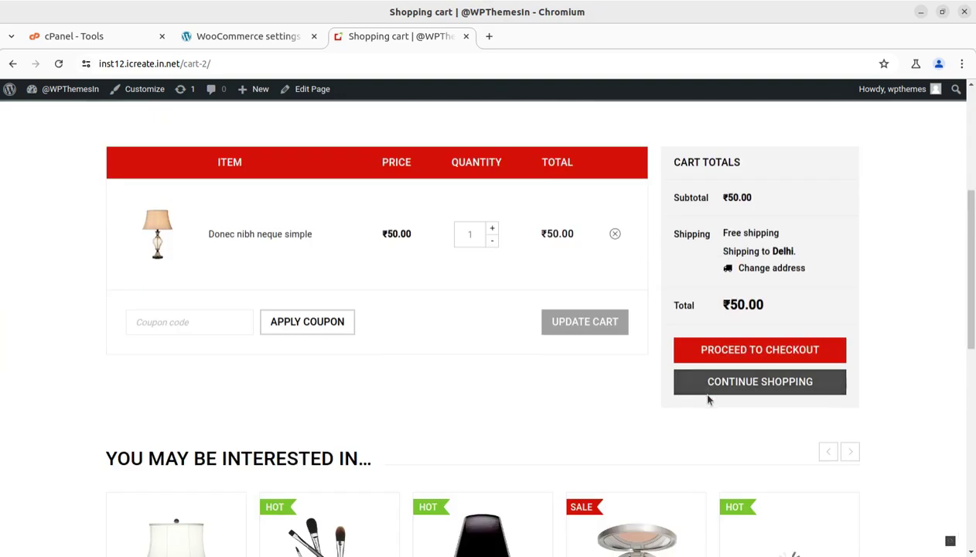
- Proceed from the cart to the Checkout page
{"action": "left_click", "coordinate": [764, 356]}
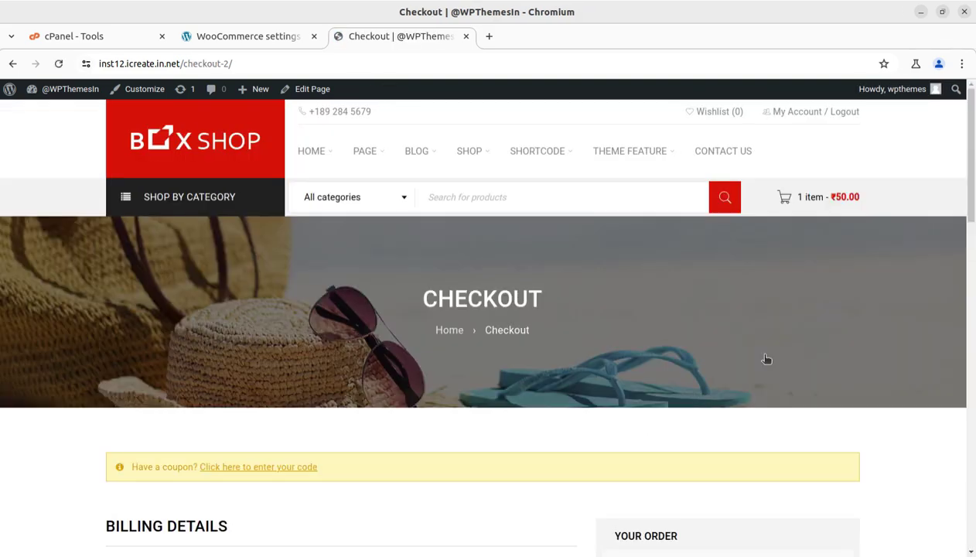
{"action": "scroll", "coordinate": [766, 360], "scroll_direction": "down", "scroll_amount": 3}
{"action": "scroll", "coordinate": [769, 367], "scroll_direction": "down", "scroll_amount": 3}
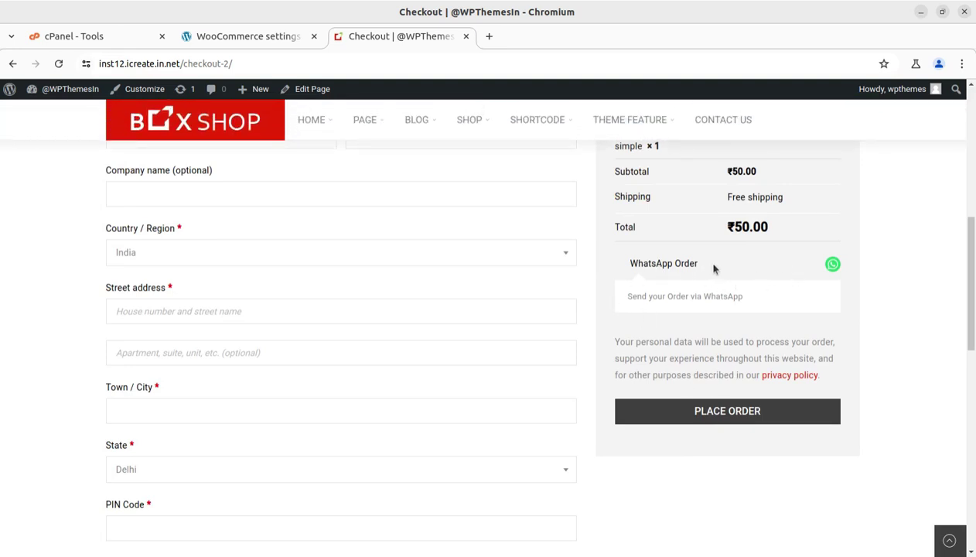
{"action": "scroll", "coordinate": [697, 393], "scroll_direction": "up", "scroll_amount": 2}
- Fill in the billing address and phone and place the ₹50.00 order with WhatsApp Order
{"action": "left_click", "coordinate": [143, 285]}
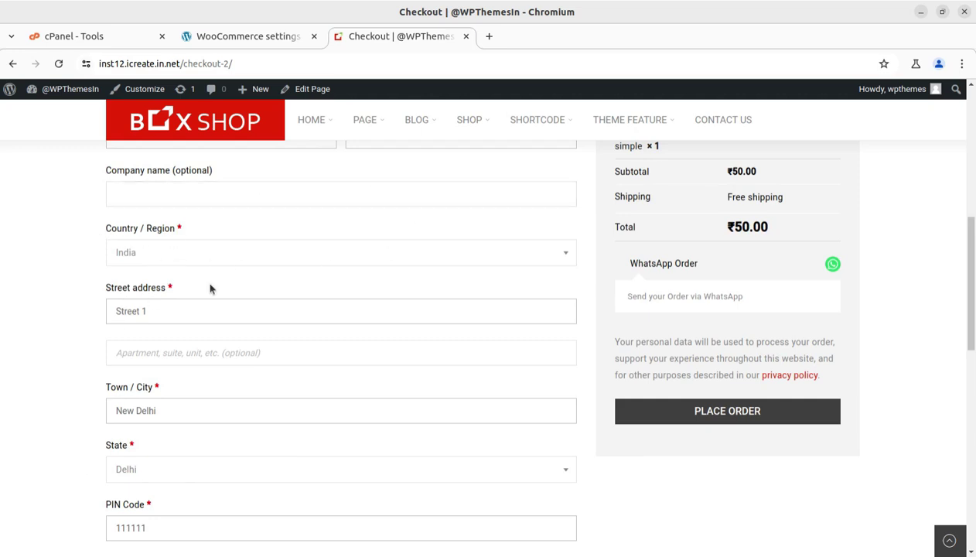
{"action": "scroll", "coordinate": [202, 280], "scroll_direction": "down", "scroll_amount": 5}
{"action": "scroll", "coordinate": [375, 340], "scroll_direction": "up", "scroll_amount": 4}
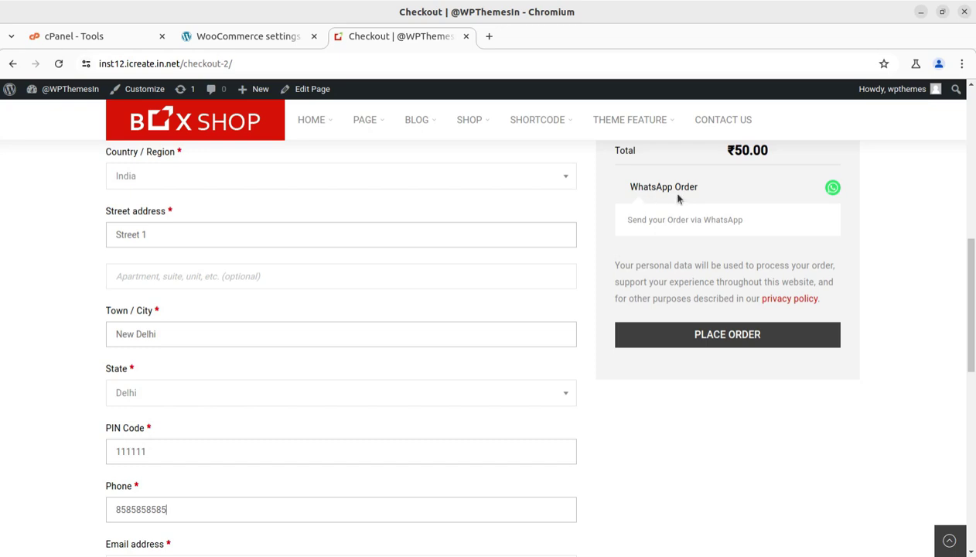
{"action": "left_click", "coordinate": [723, 337]}
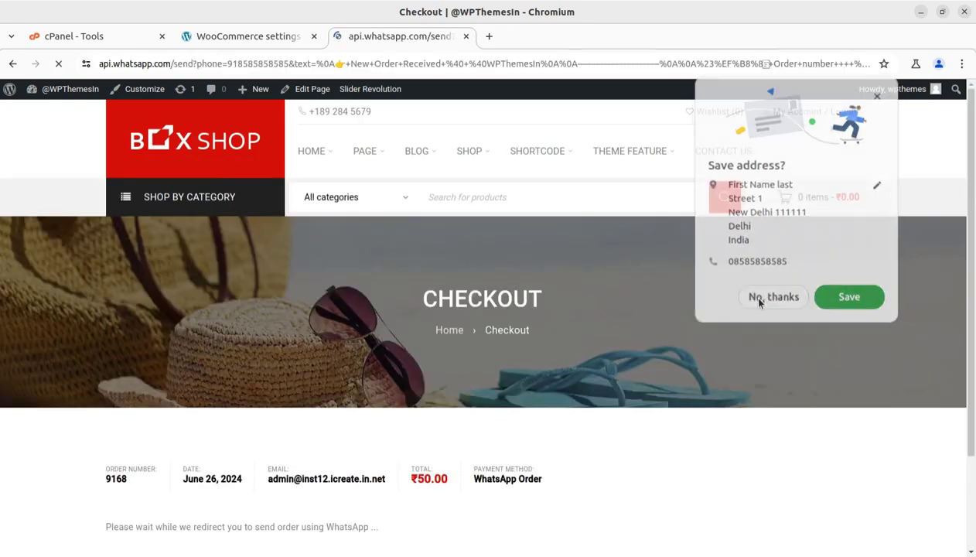
- Decline saving the checkout address, let the ₹50.00 WhatsApp order message load, then go back to WooCommerce settings
{"action": "left_click", "coordinate": [757, 299]}
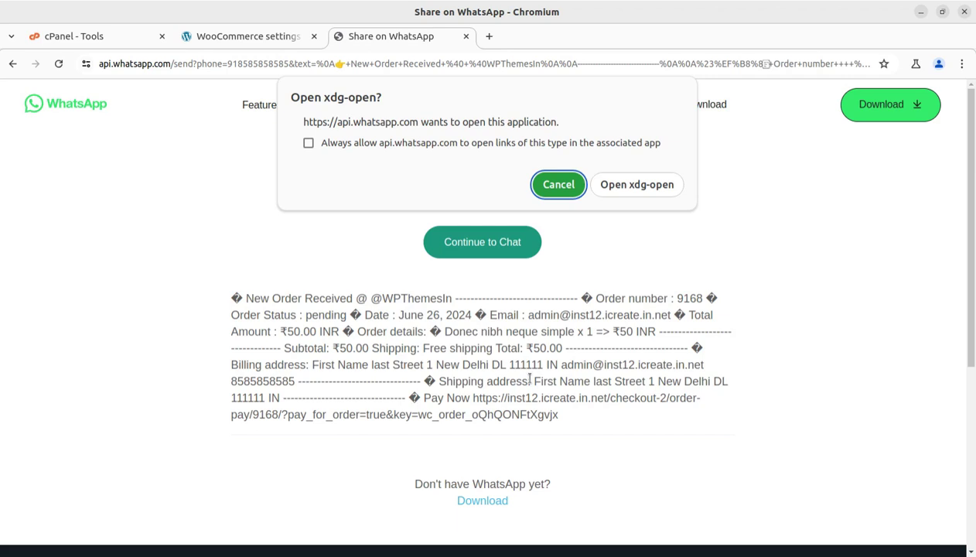
{"action": "left_click", "coordinate": [247, 38]}
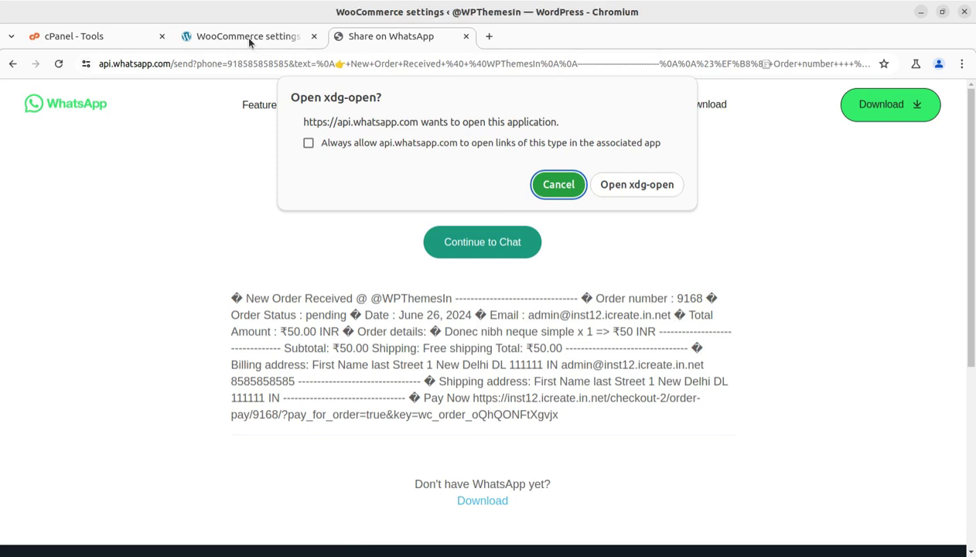
- Go to the WordPress admin Dashboard home from the sidebar's Dashboard menu
{"action": "mouse_move", "coordinate": [47, 118]}
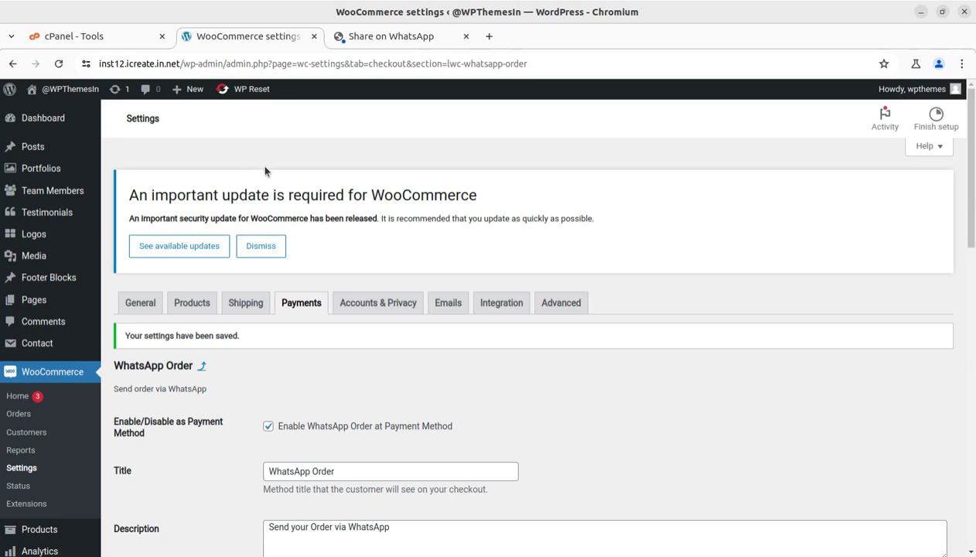
{"action": "left_click", "coordinate": [40, 117]}
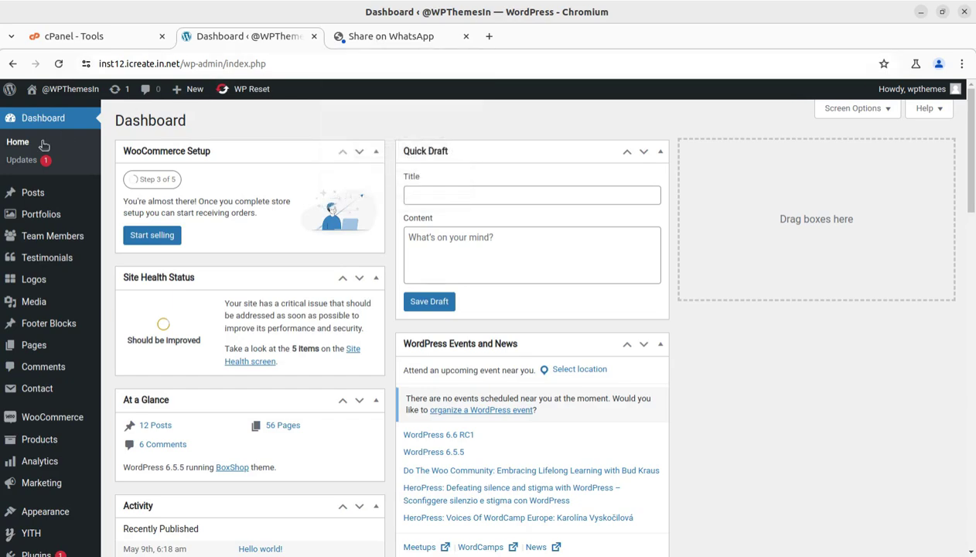
- Switch to Brave and view the WooCommerce WhatsApp Order plugin page on CodeCanyon from the top
{"action": "left_click", "coordinate": [15, 154]}
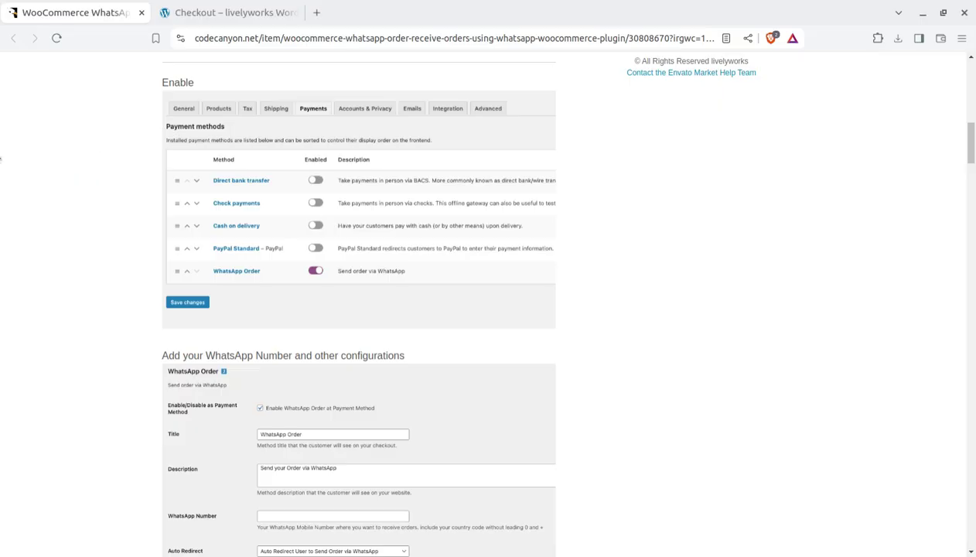
{"action": "left_click", "coordinate": [213, 17]}
{"action": "left_click", "coordinate": [89, 13]}
{"action": "scroll", "coordinate": [377, 389], "scroll_direction": "up", "scroll_amount": 4}
{"action": "scroll", "coordinate": [376, 389], "scroll_direction": "down", "scroll_amount": 2}
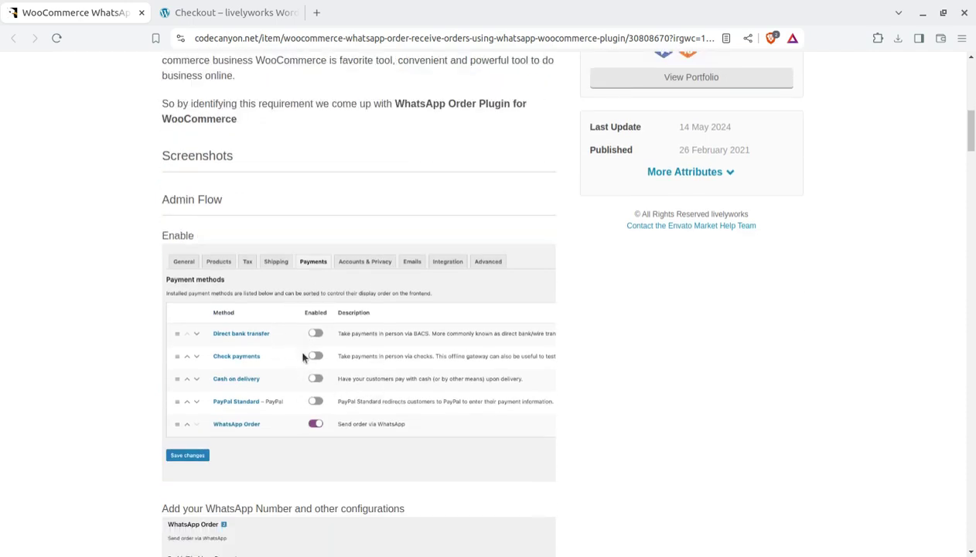
{"action": "scroll", "coordinate": [393, 426], "scroll_direction": "up", "scroll_amount": 3}
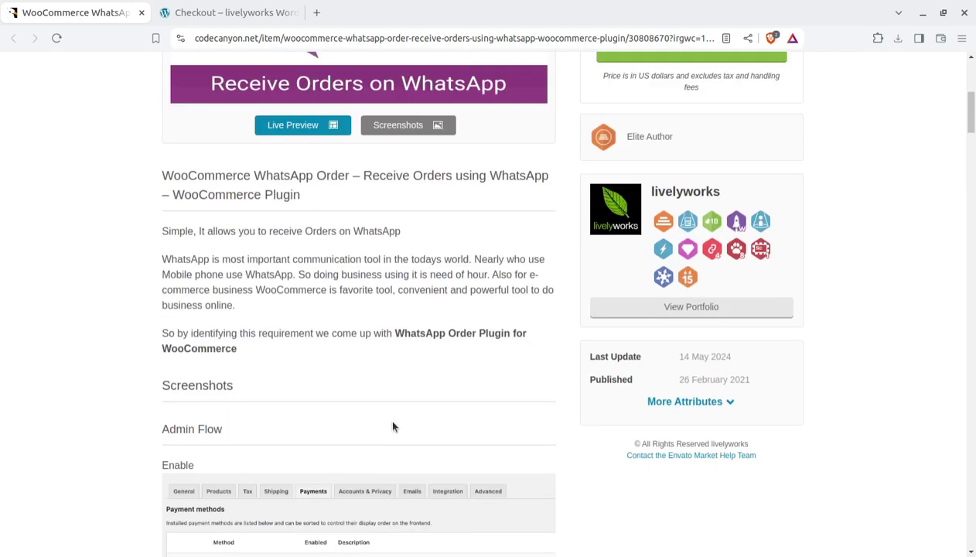
{"action": "scroll", "coordinate": [393, 426], "scroll_direction": "up", "scroll_amount": 2}
{"action": "scroll", "coordinate": [813, 263], "scroll_direction": "up", "scroll_amount": 2}
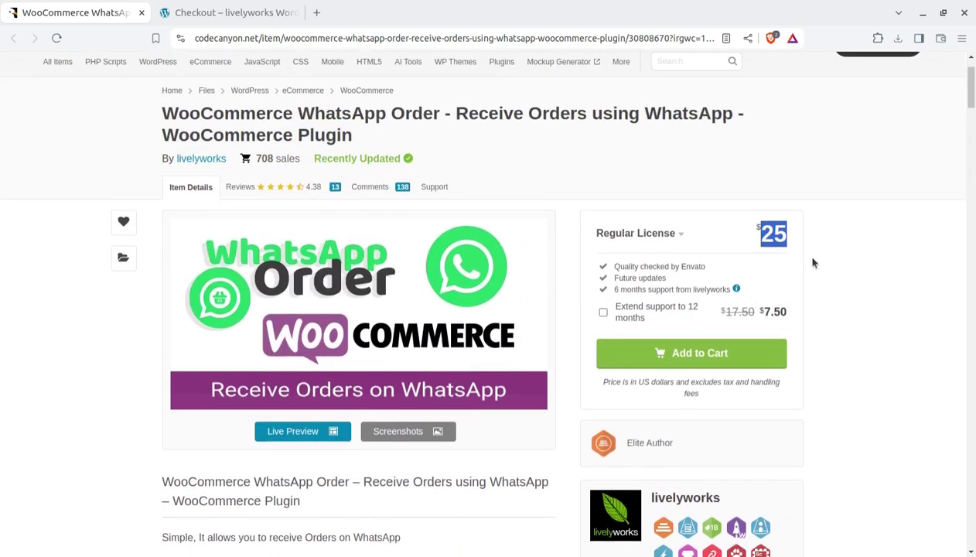
- Highlight the $25 Regular License price, then return to the WordPress Dashboard window
{"action": "left_click", "coordinate": [790, 246]}
{"action": "left_click_drag", "start_coordinate": [748, 225], "coordinate": [789, 236]}
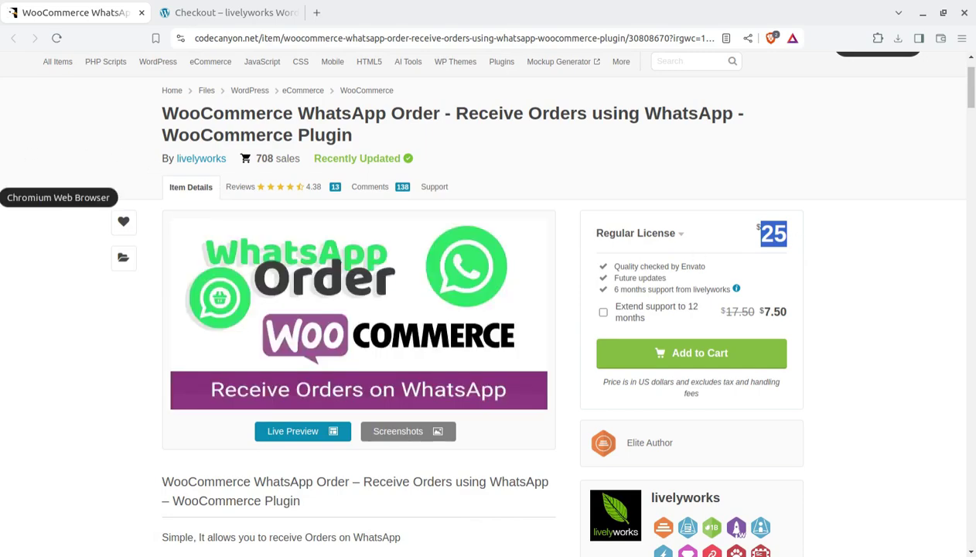
{"action": "left_click", "coordinate": [7, 198]}
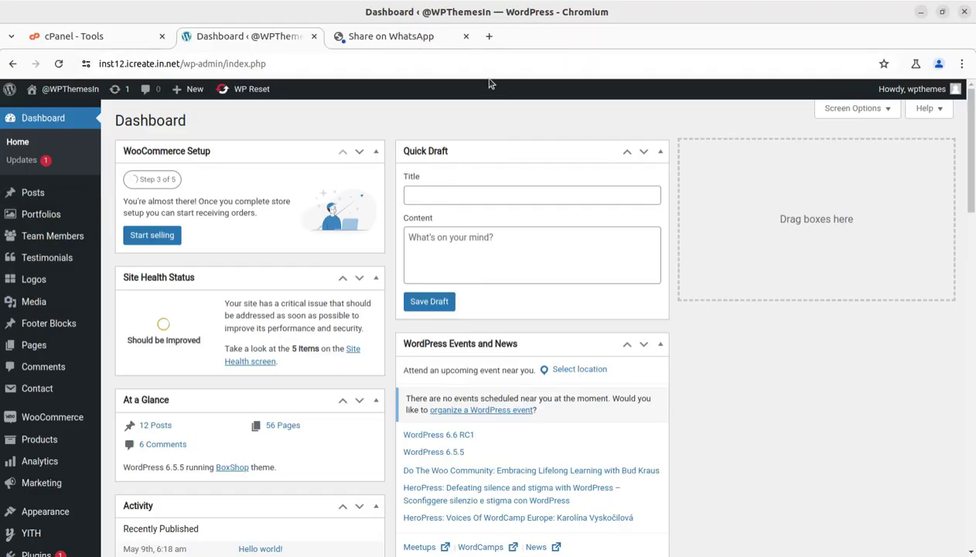
- Load i-create.co.in in a new tab, then go back to the WhatsApp order share page
{"action": "left_click", "coordinate": [488, 36]}
{"action": "type", "text": "i-create.co.in"}
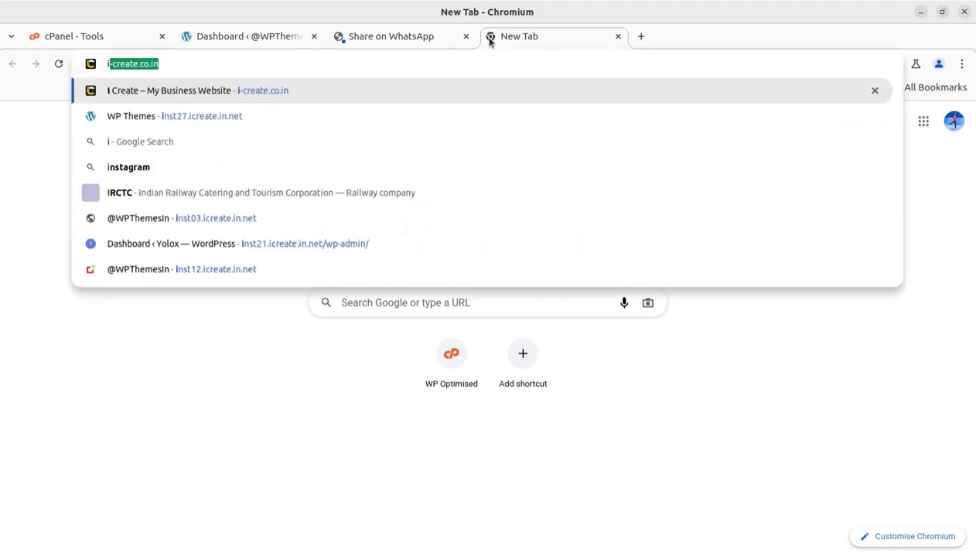
{"action": "key", "text": "Return"}
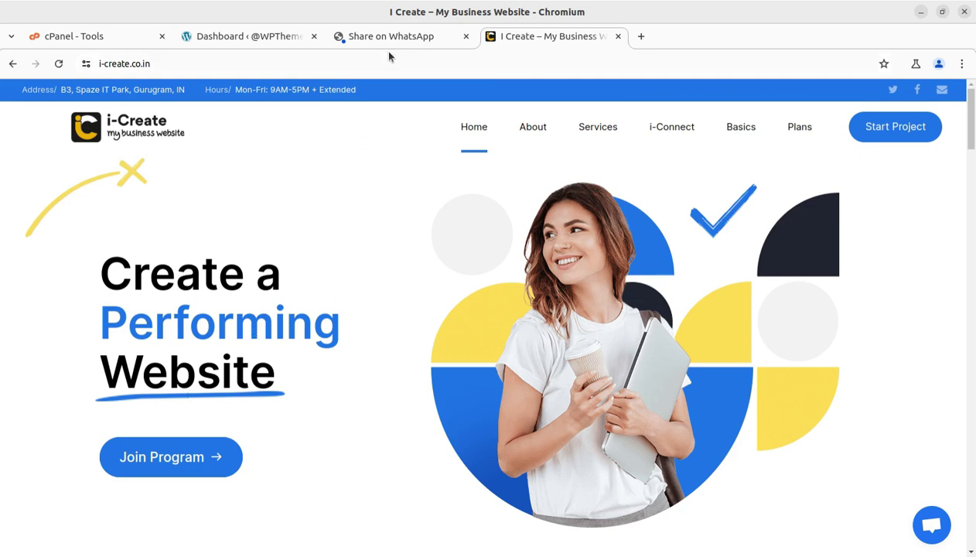
{"action": "left_click", "coordinate": [368, 37]}
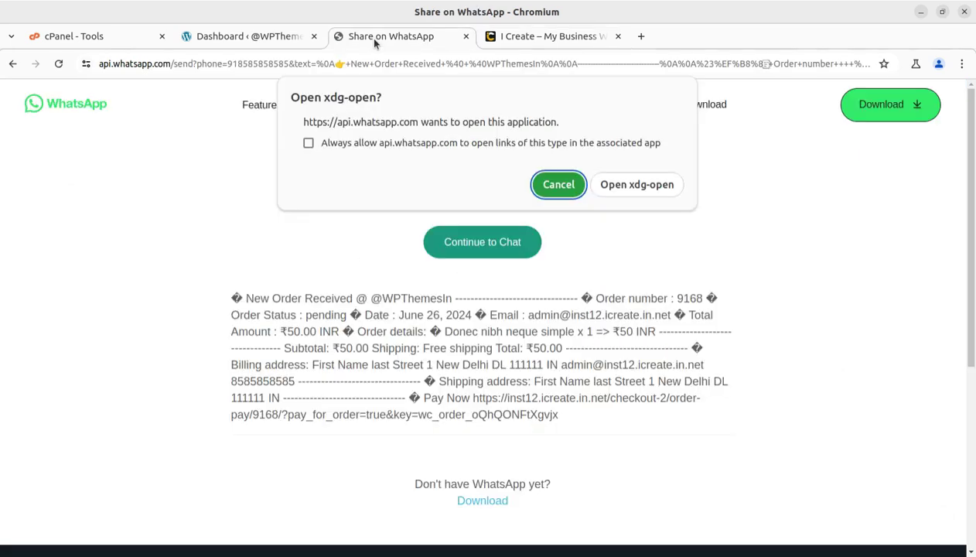
- From the WordPress Dashboard, open the BoxShop storefront via Visit Site in a new tab
{"action": "left_click", "coordinate": [214, 44]}
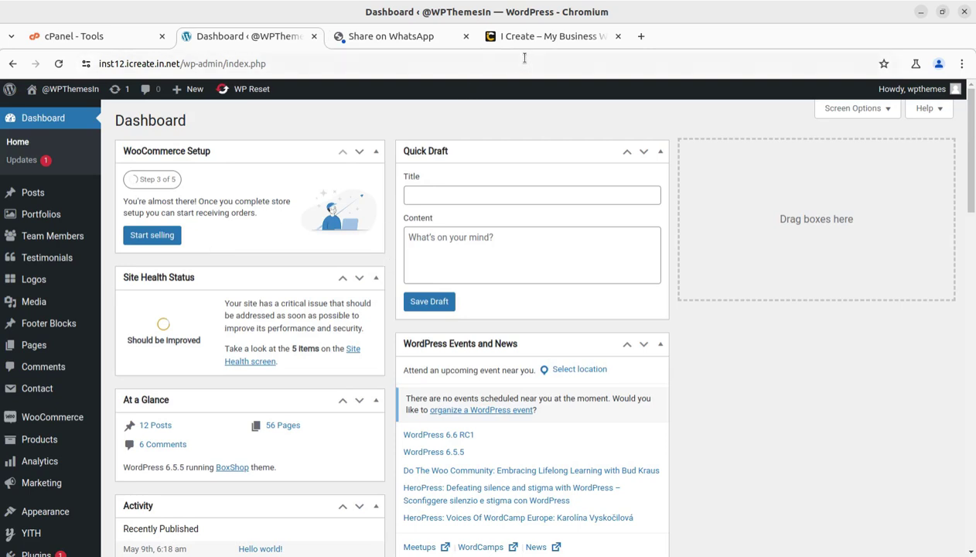
{"action": "left_click", "coordinate": [540, 41]}
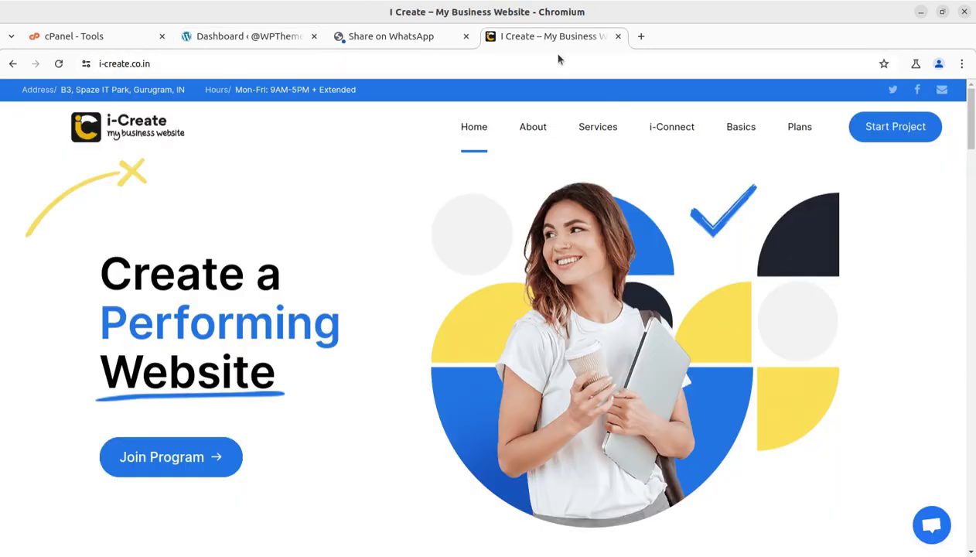
{"action": "left_click", "coordinate": [255, 38]}
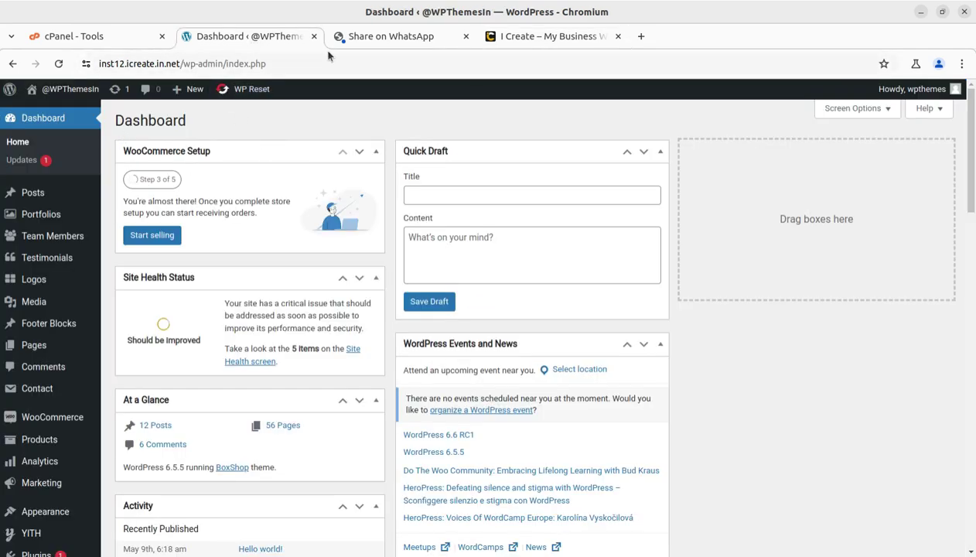
{"action": "left_click", "coordinate": [356, 36]}
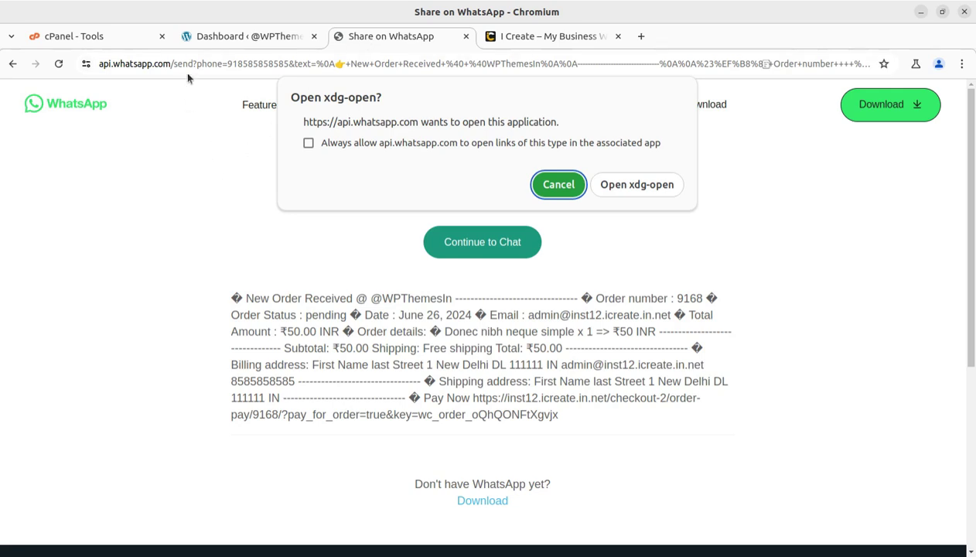
{"action": "left_click", "coordinate": [220, 38]}
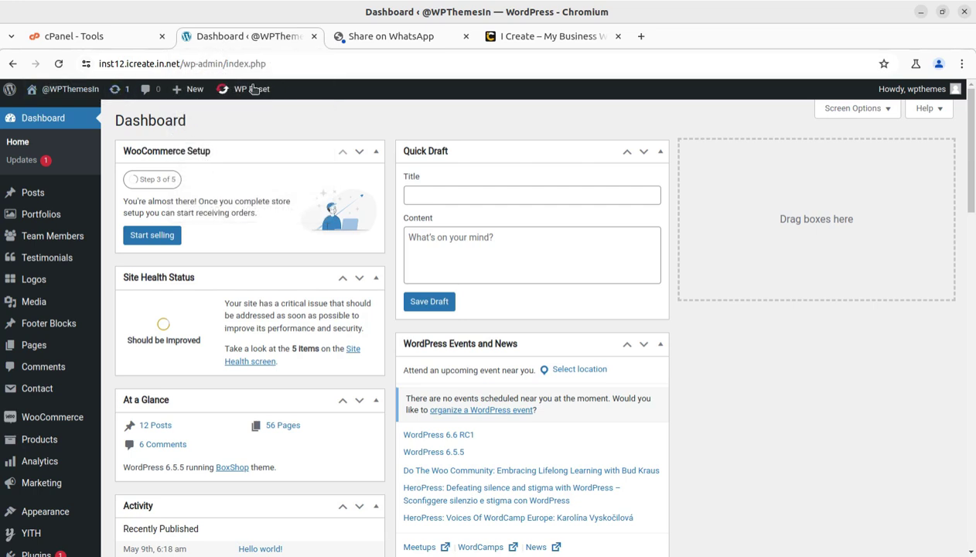
{"action": "middle_click", "coordinate": [56, 117]}
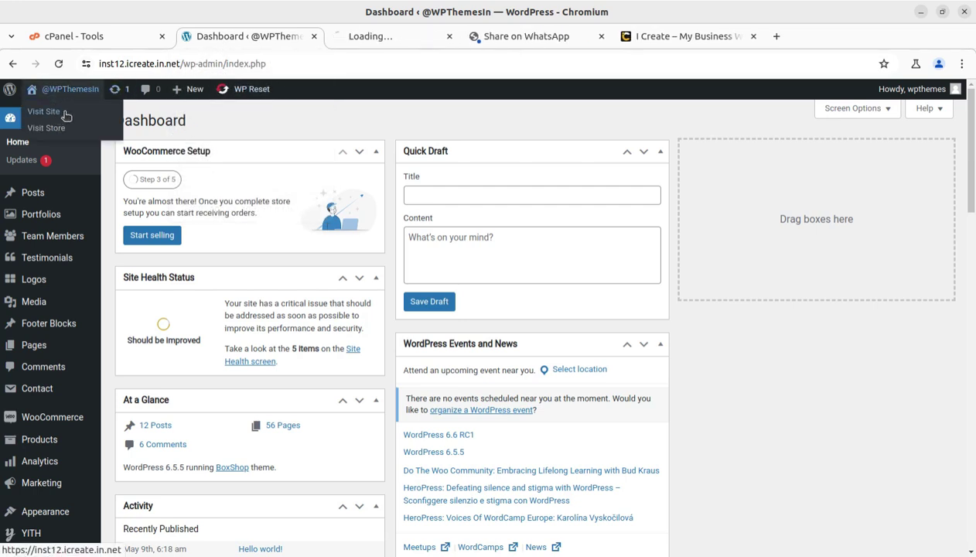
{"action": "left_click", "coordinate": [391, 35]}
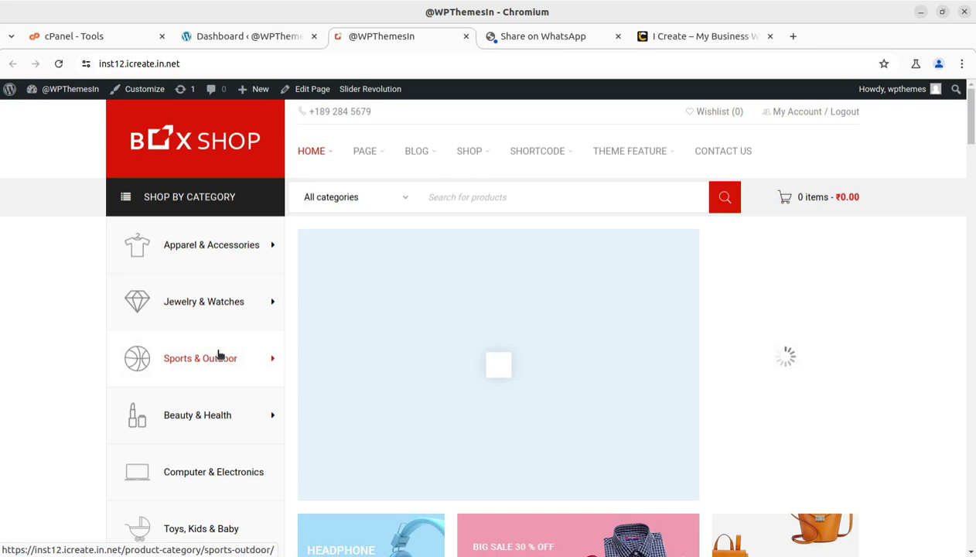
{"action": "mouse_move", "coordinate": [218, 355]}
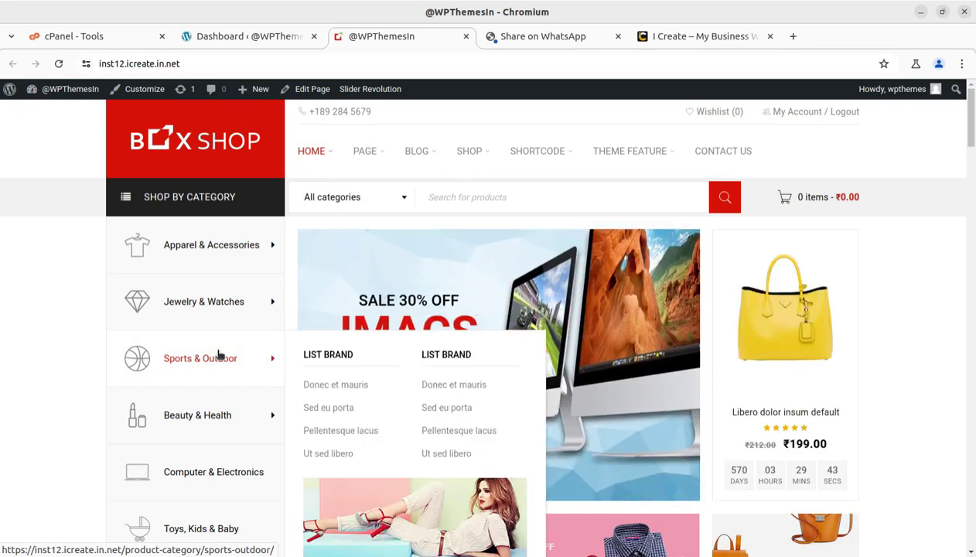